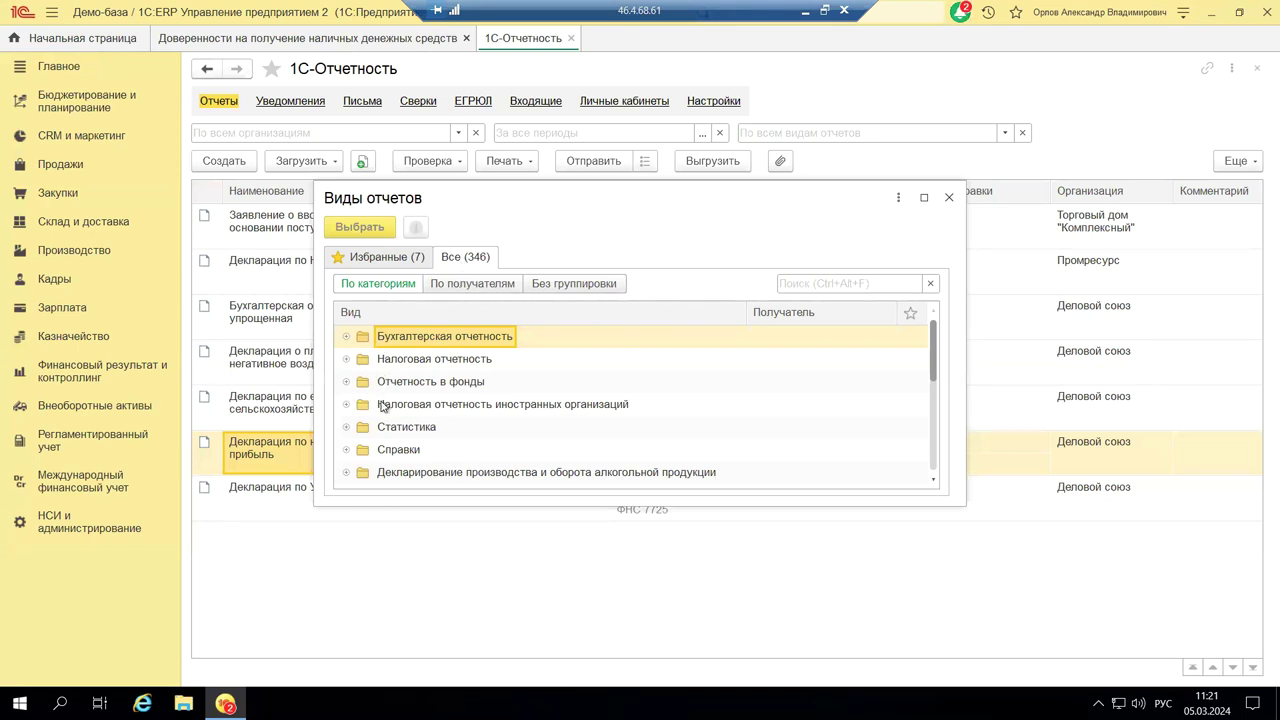
- Choose the report type Декларация по налогу на прибыль from the Налоговая отчетность category
click(345, 360)
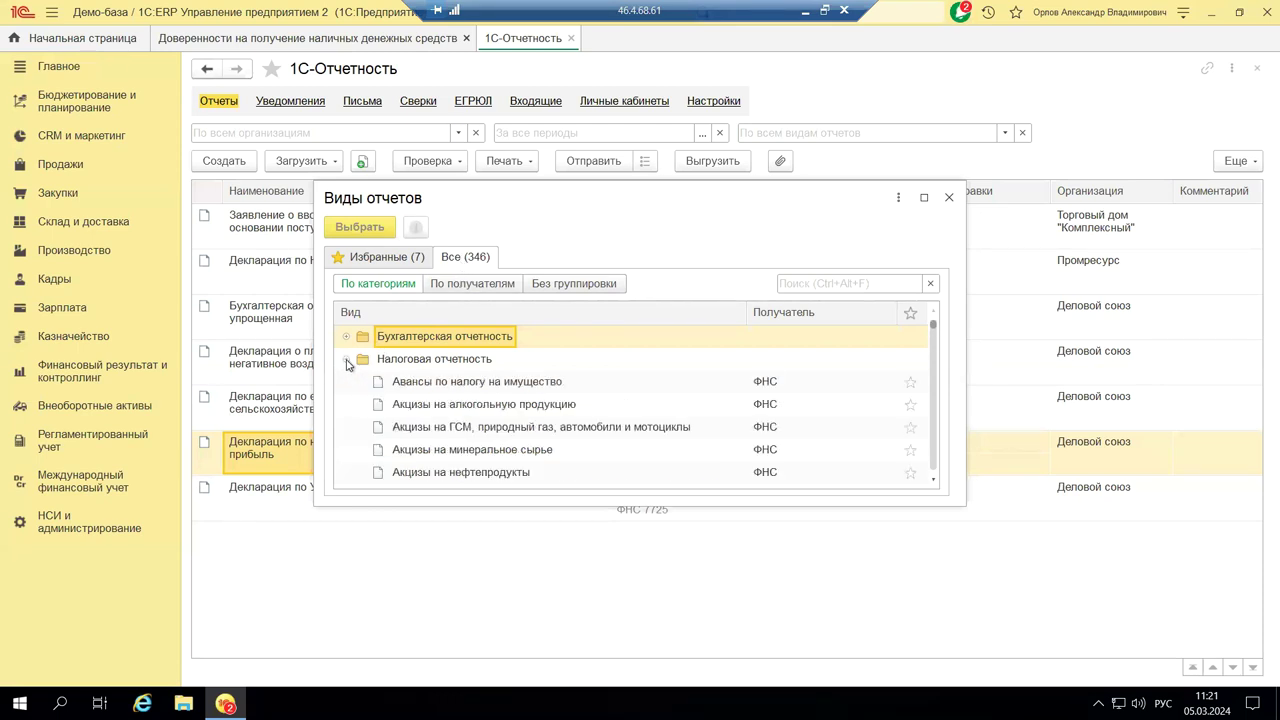
scroll(640, 410, down, 1)
scroll(640, 410, down, 2)
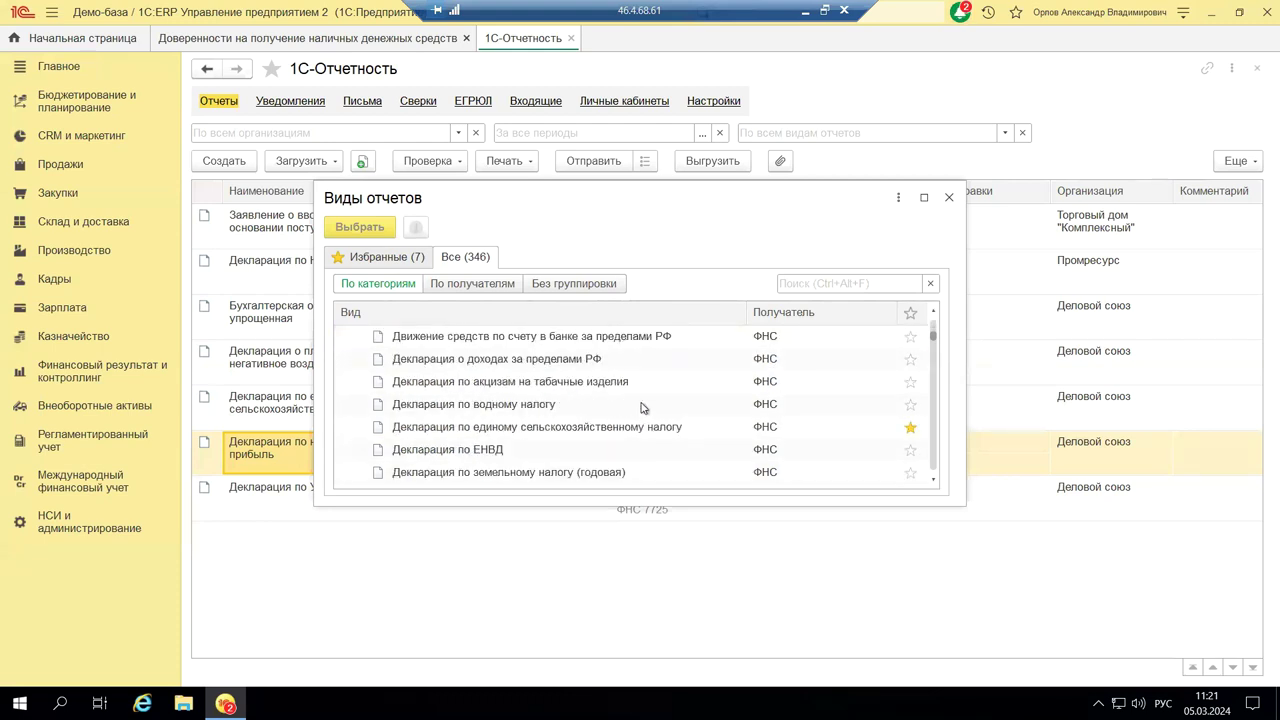
scroll(643, 408, down, 1)
click(567, 454)
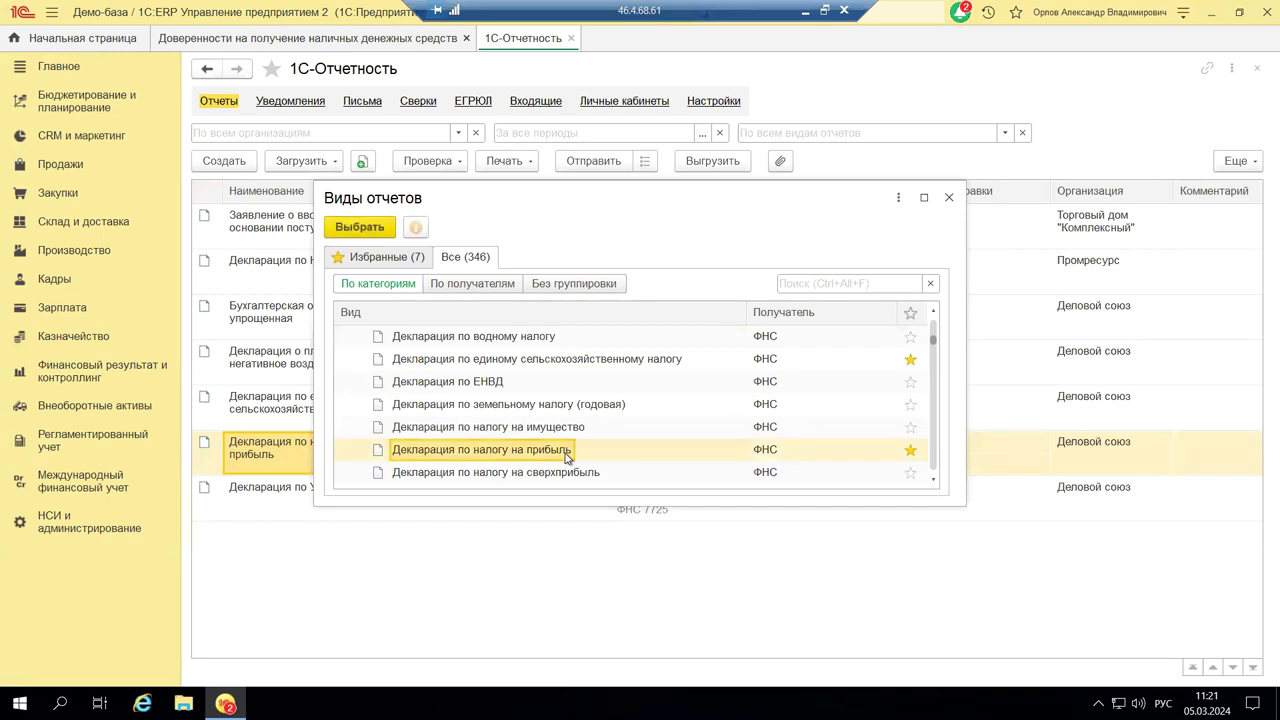
double_click(567, 453)
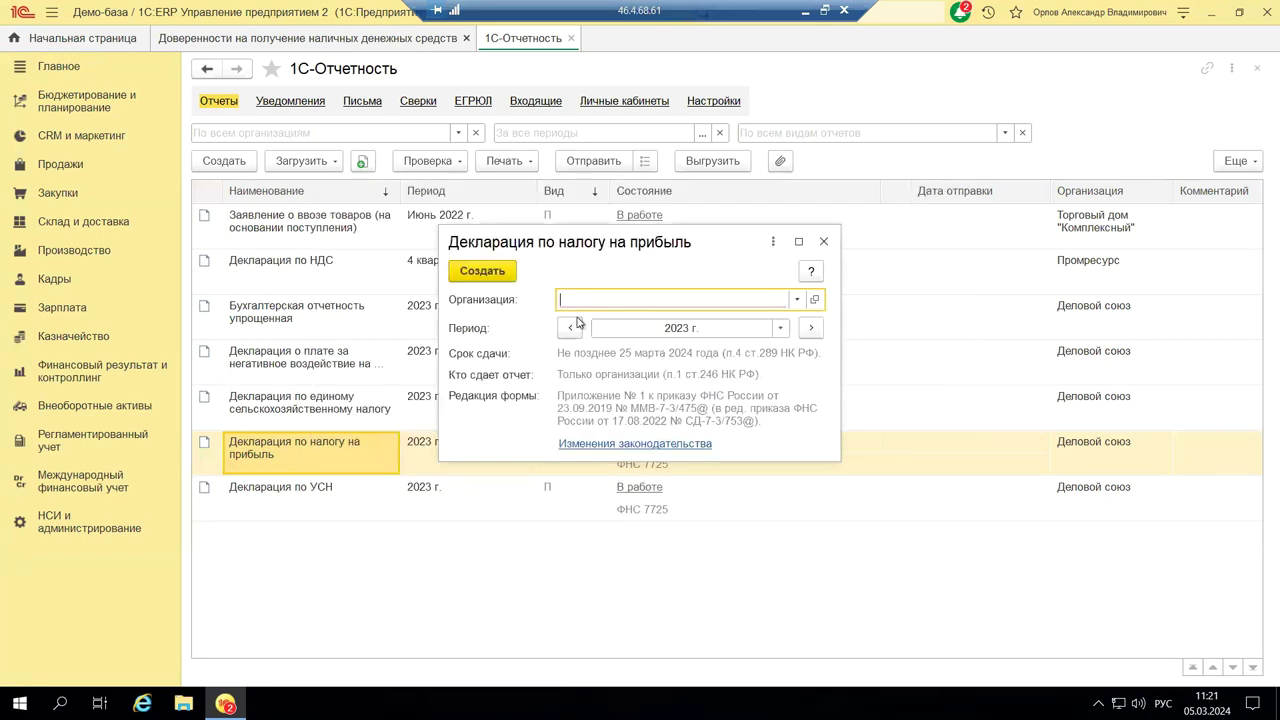
- Create the 2023 profit tax return for the organization Деловой союз
click(797, 300)
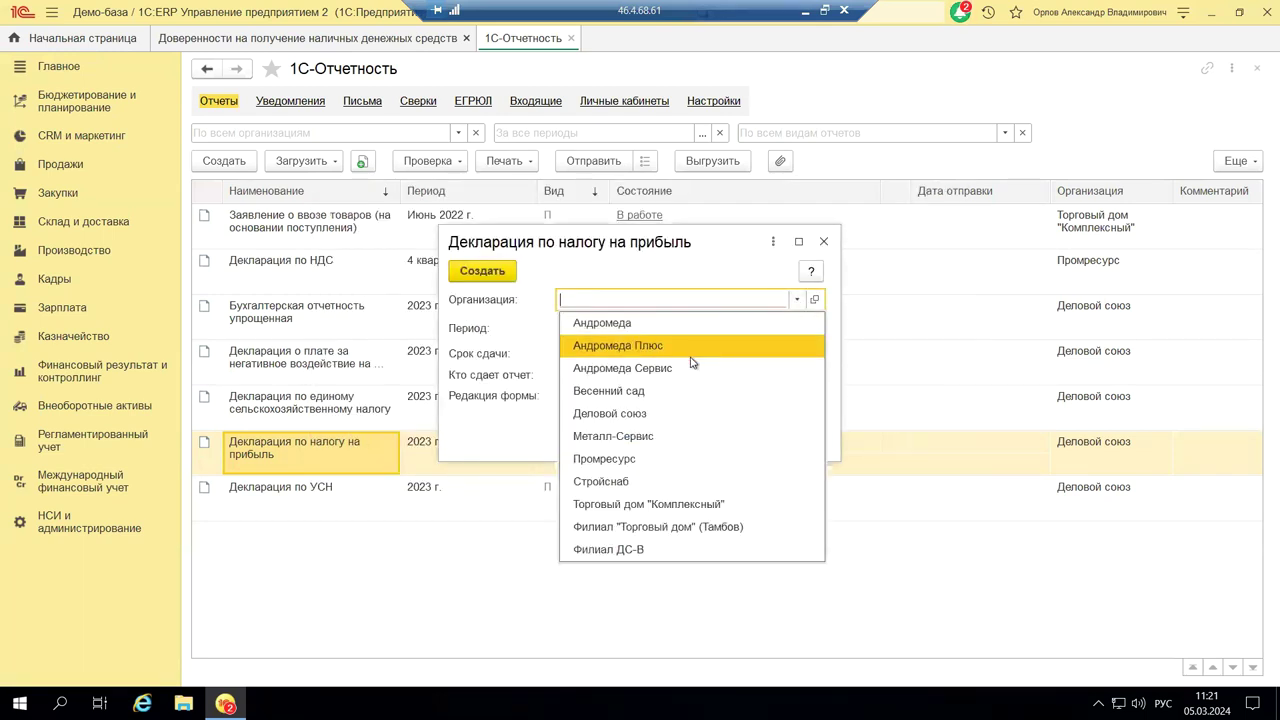
click(618, 414)
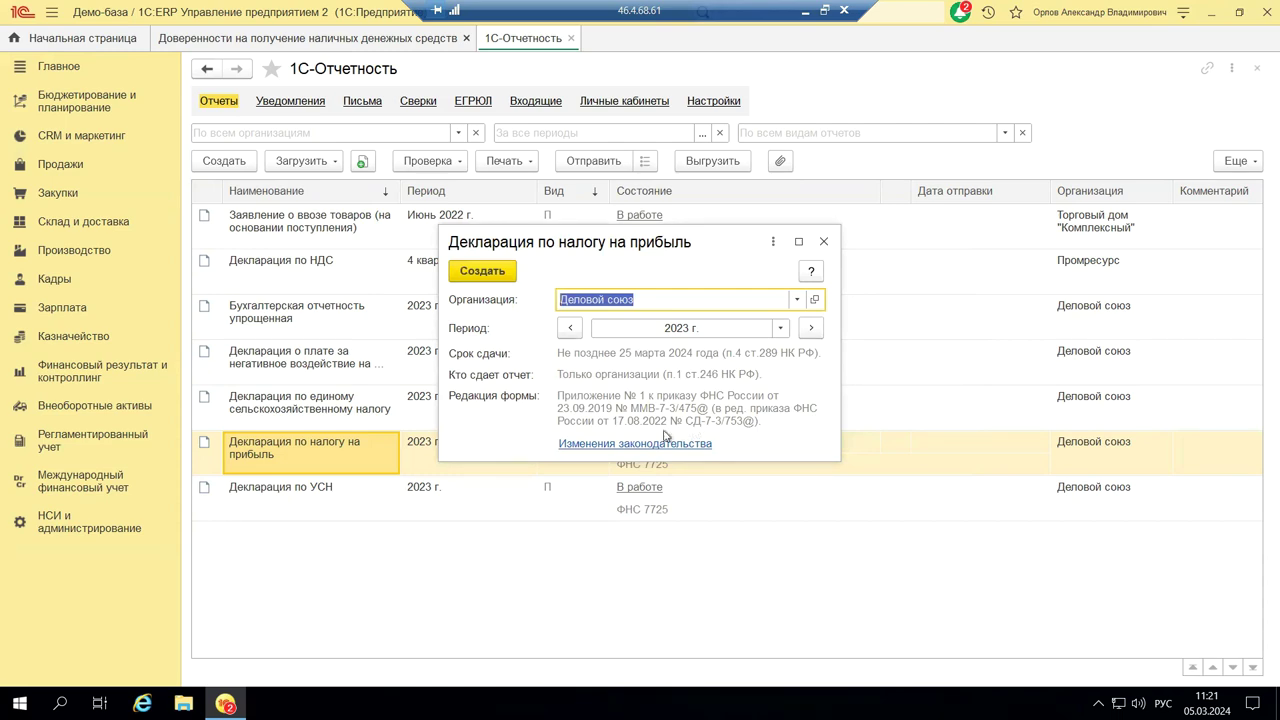
click(483, 273)
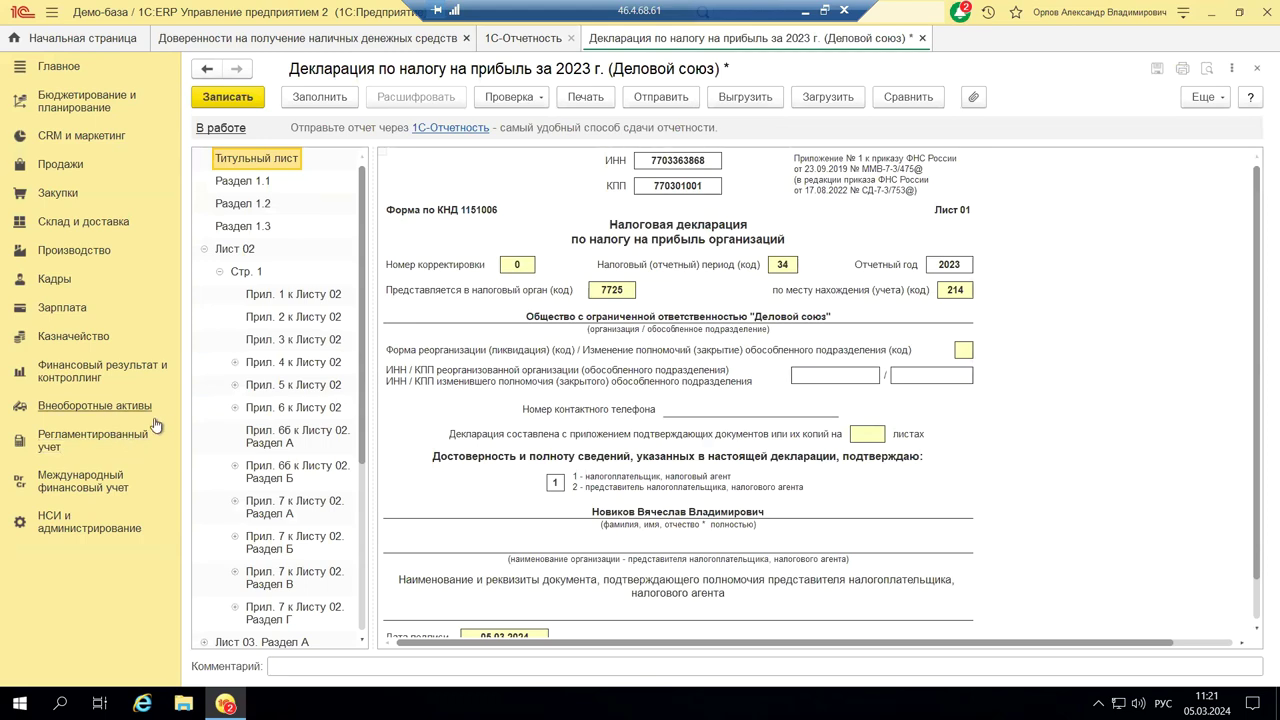
- Open the profit tax return filling assistant and set the organization to Деловой союз with tax office registration ФНС 7713
click(68, 441)
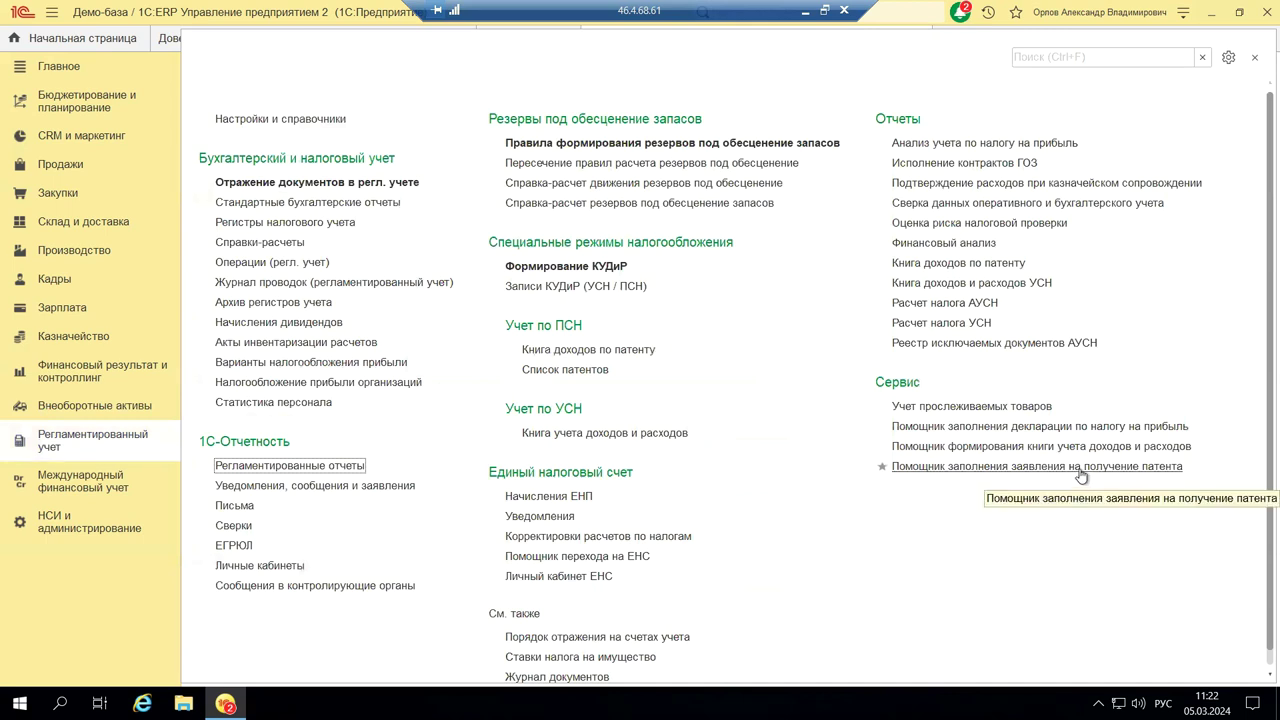
click(898, 427)
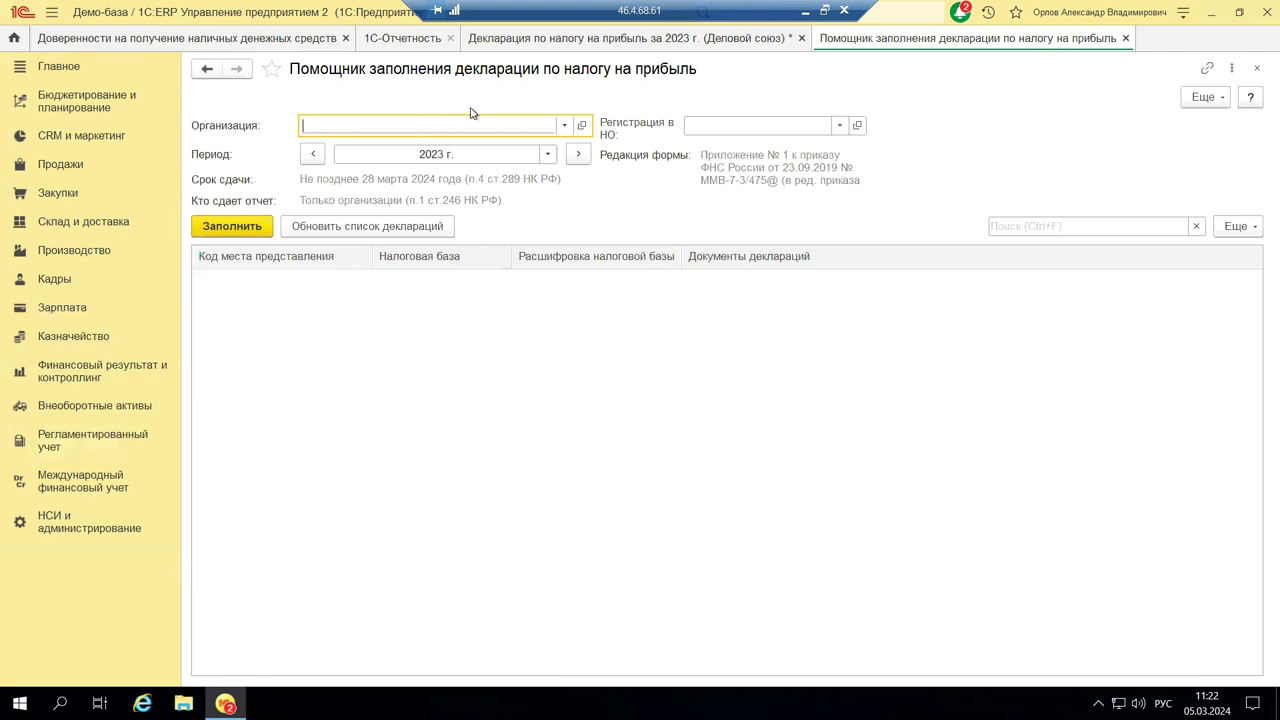
click(564, 125)
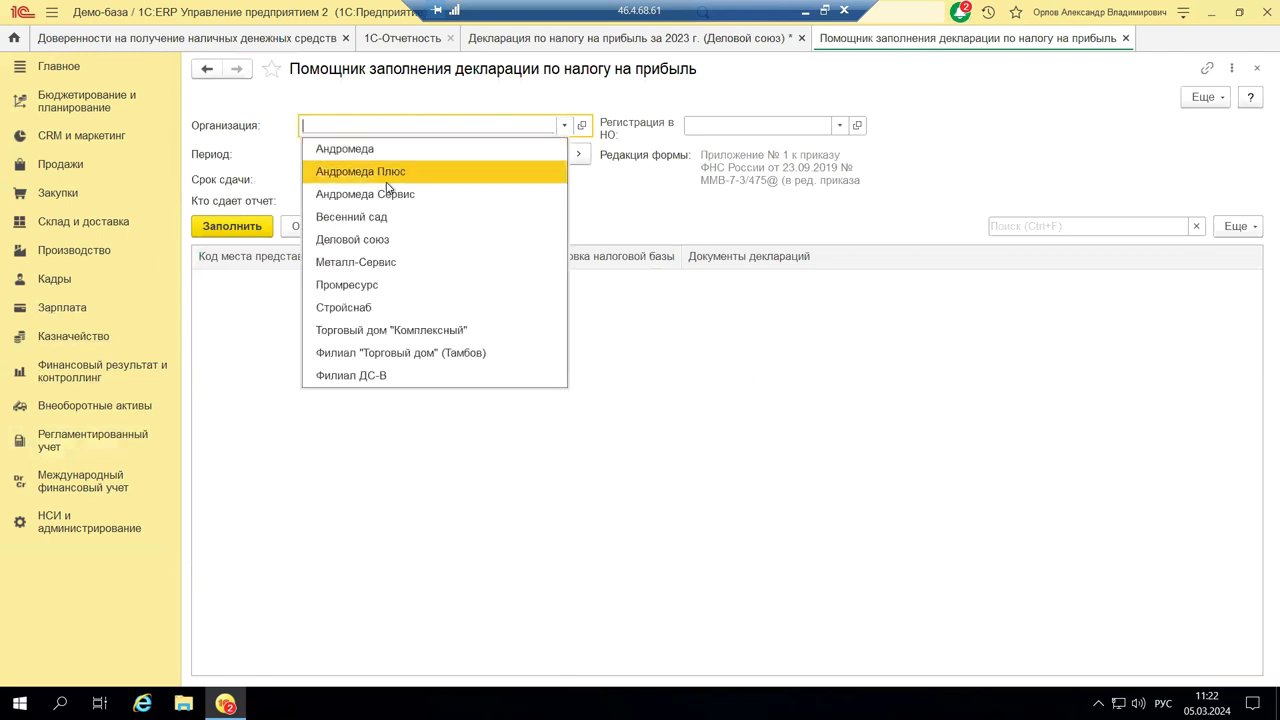
click(343, 244)
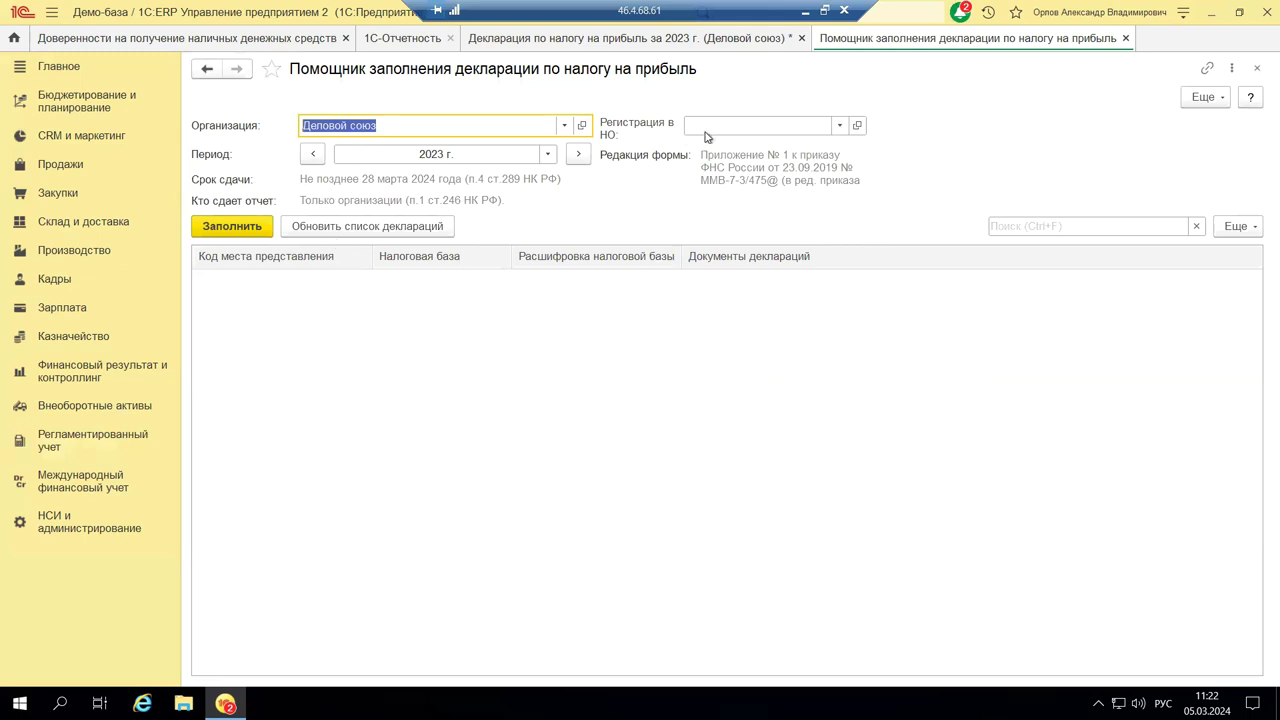
click(839, 128)
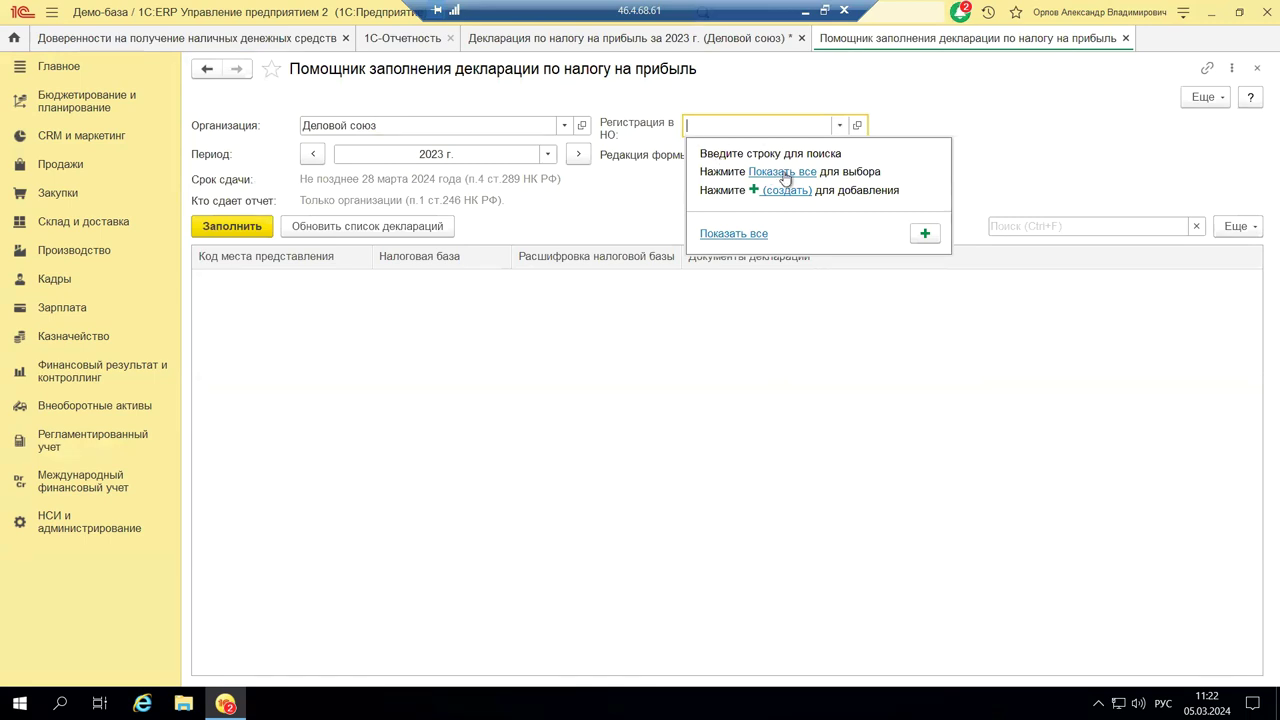
click(783, 172)
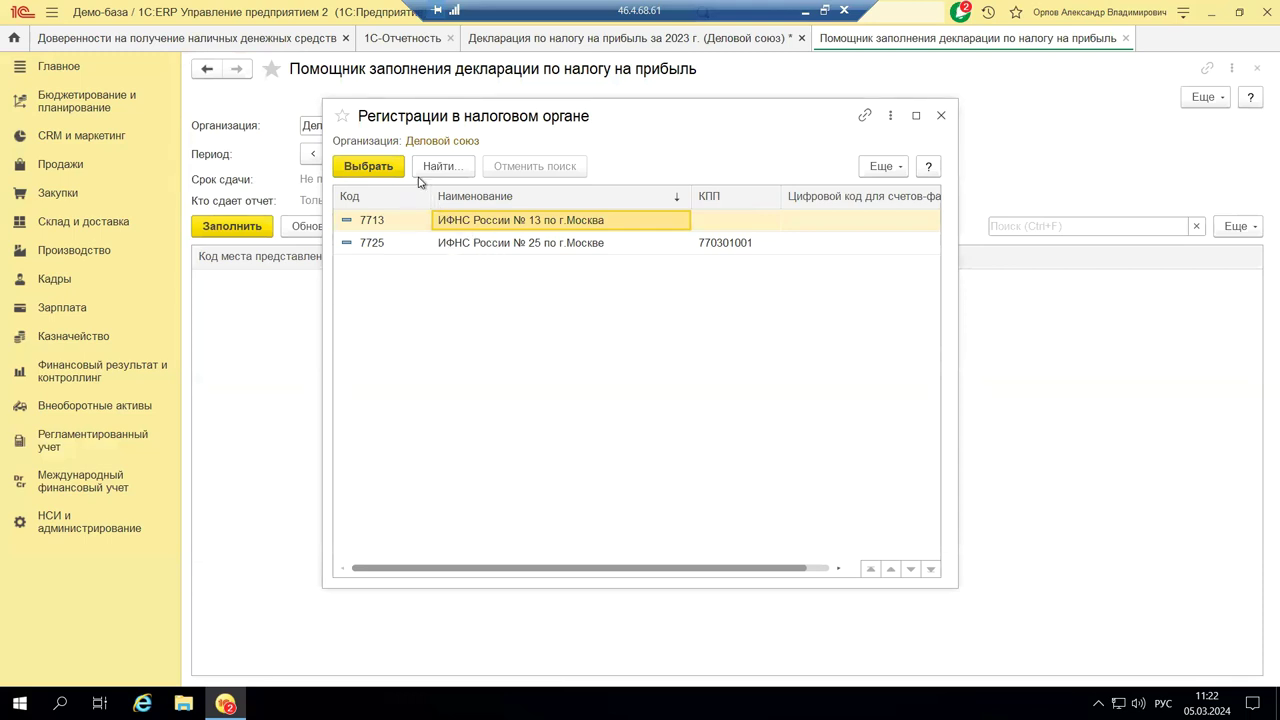
click(367, 168)
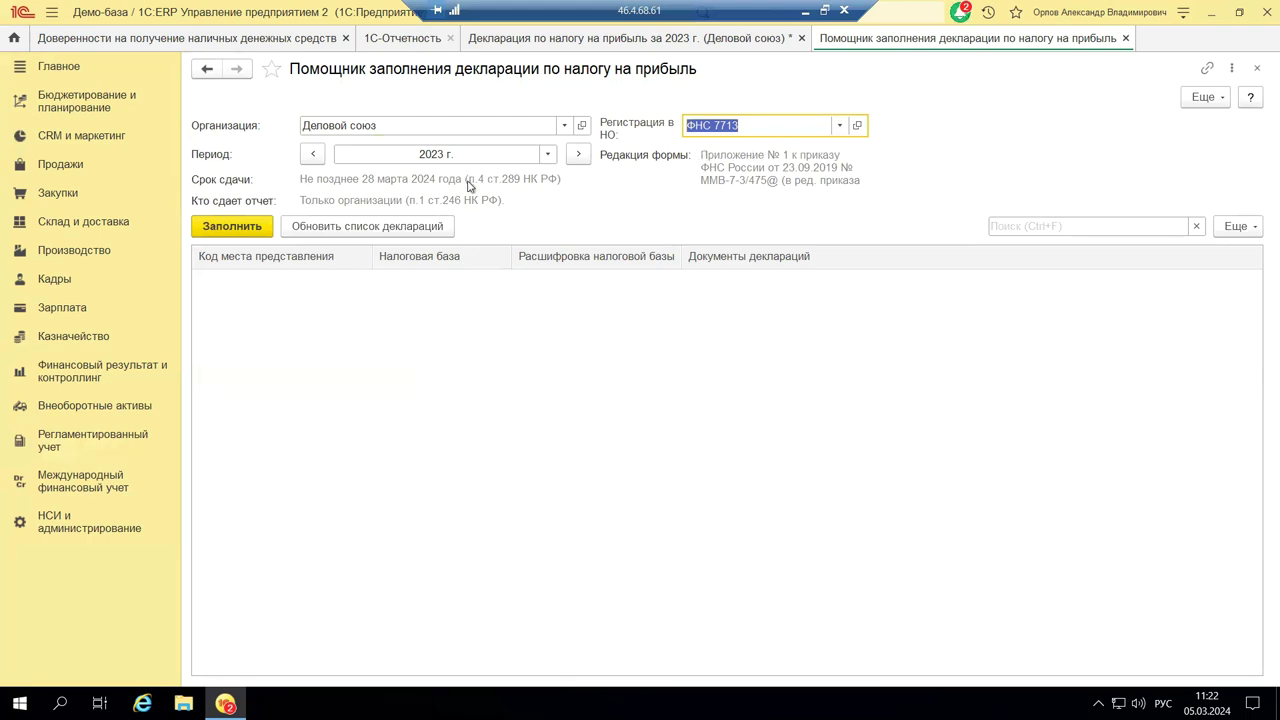
- Run the assistant's filling for the return, refresh its list of declarations and close the assistant
click(232, 227)
click(232, 227)
click(303, 230)
click(1257, 71)
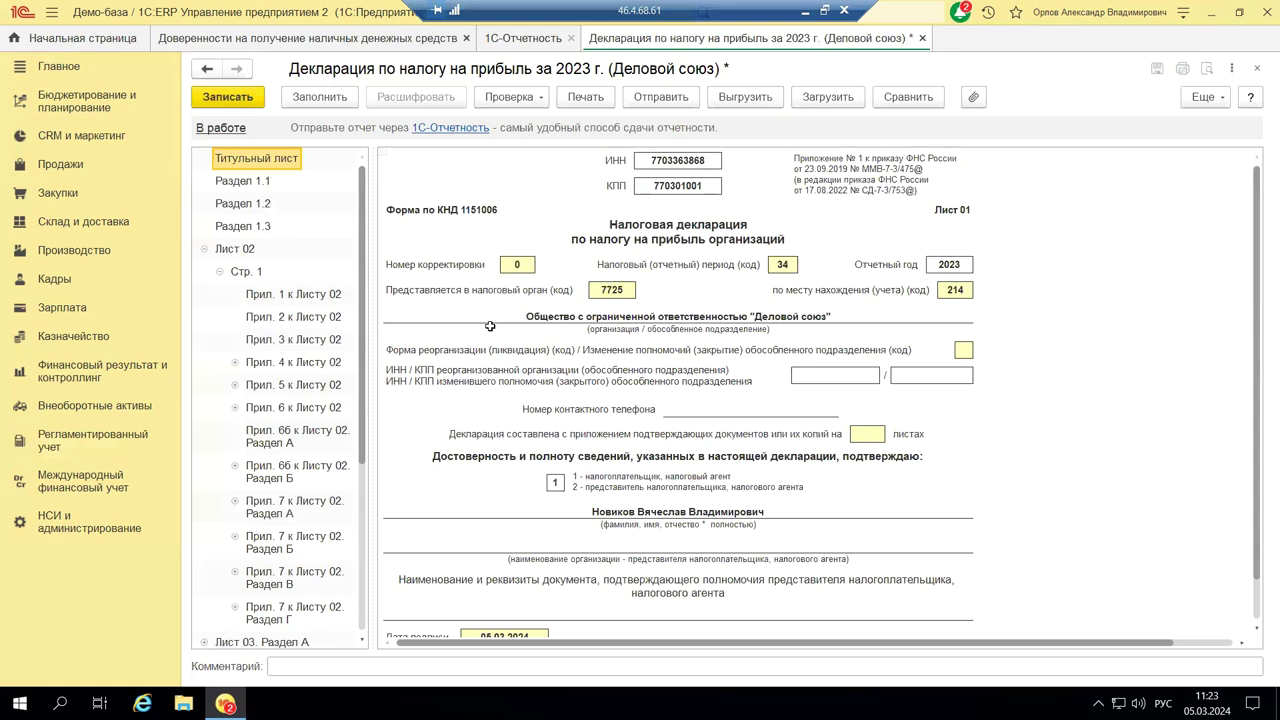
- Review the title page, save the return as another report of the kind Первичный, and reopen it from the report list
scroll(490, 327, down, 2)
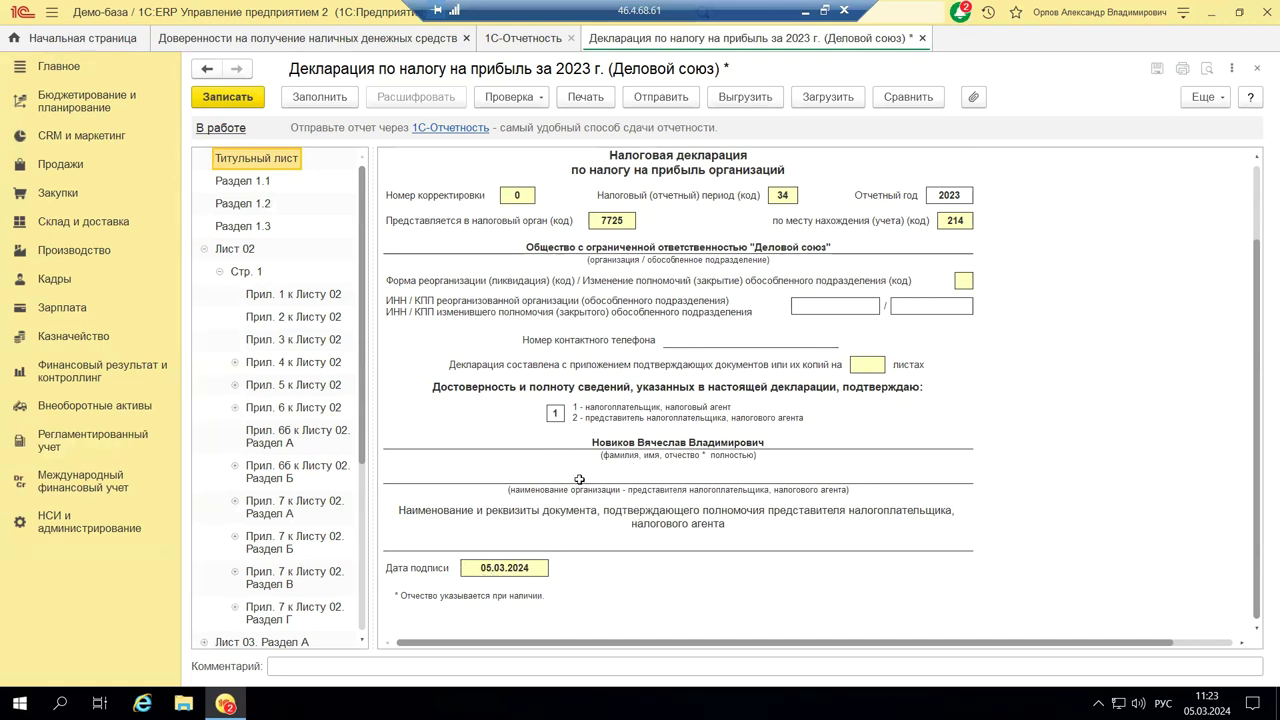
scroll(586, 469, up, 1)
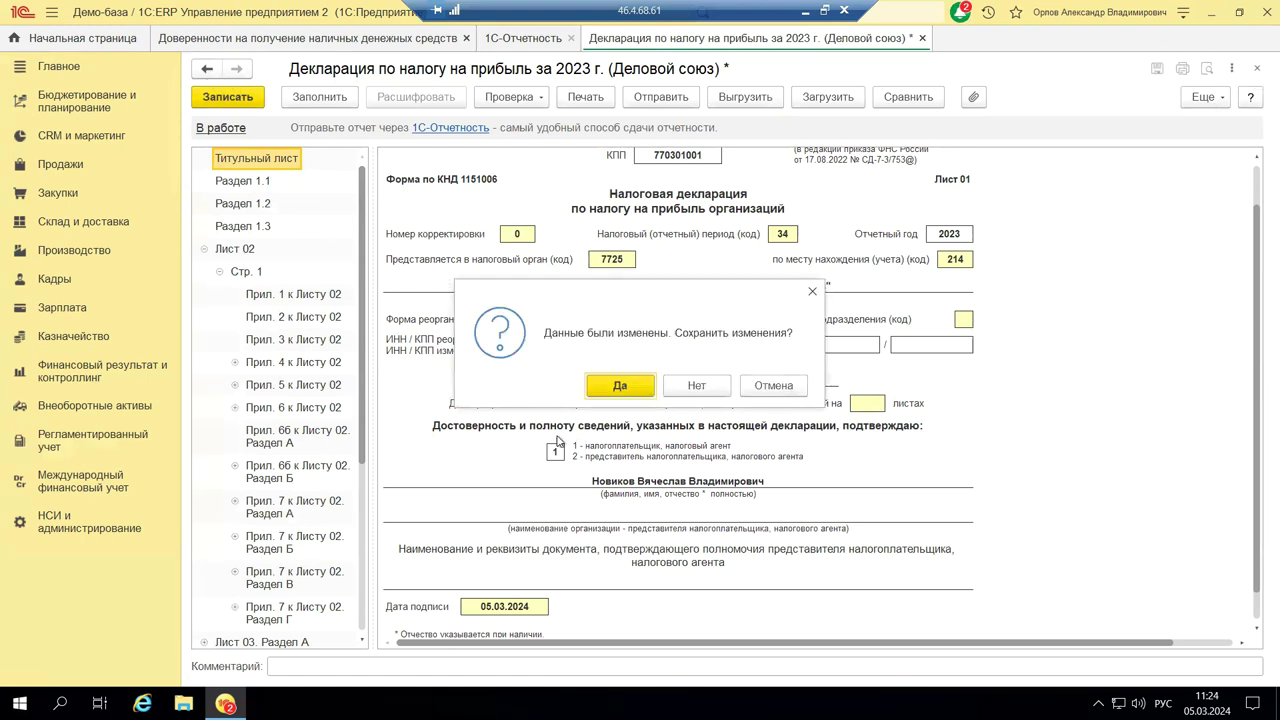
click(621, 387)
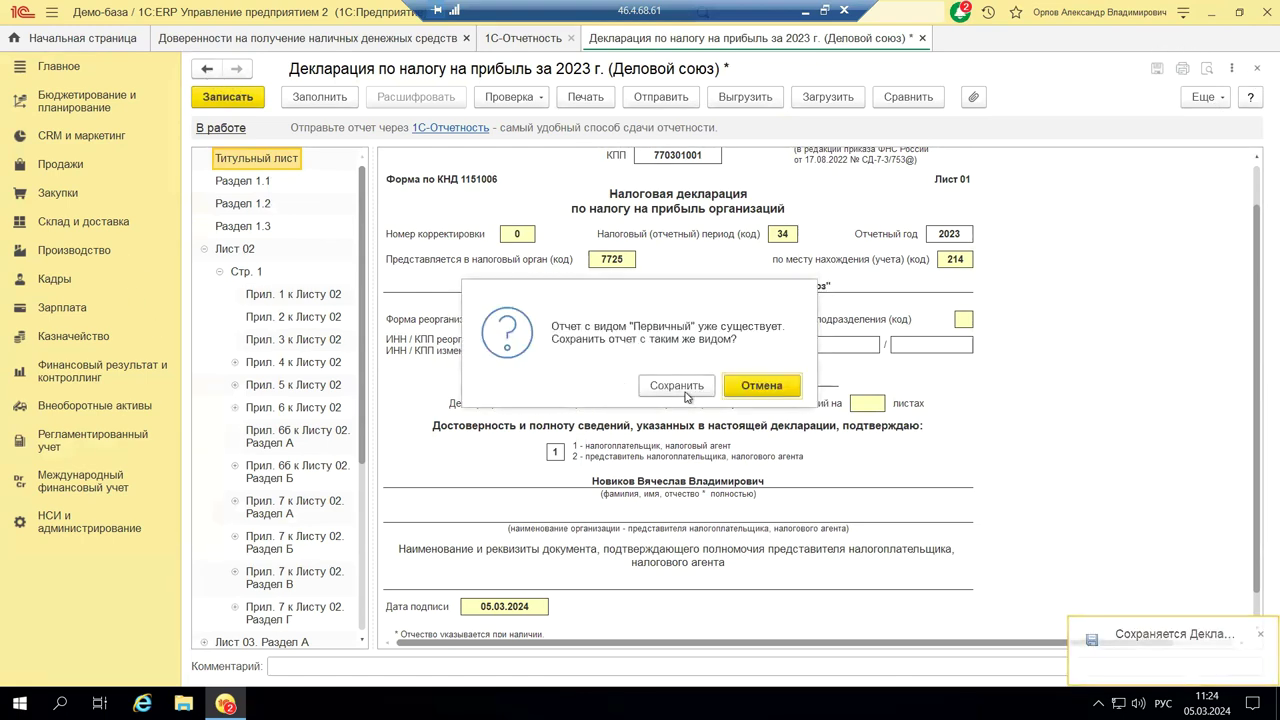
click(686, 396)
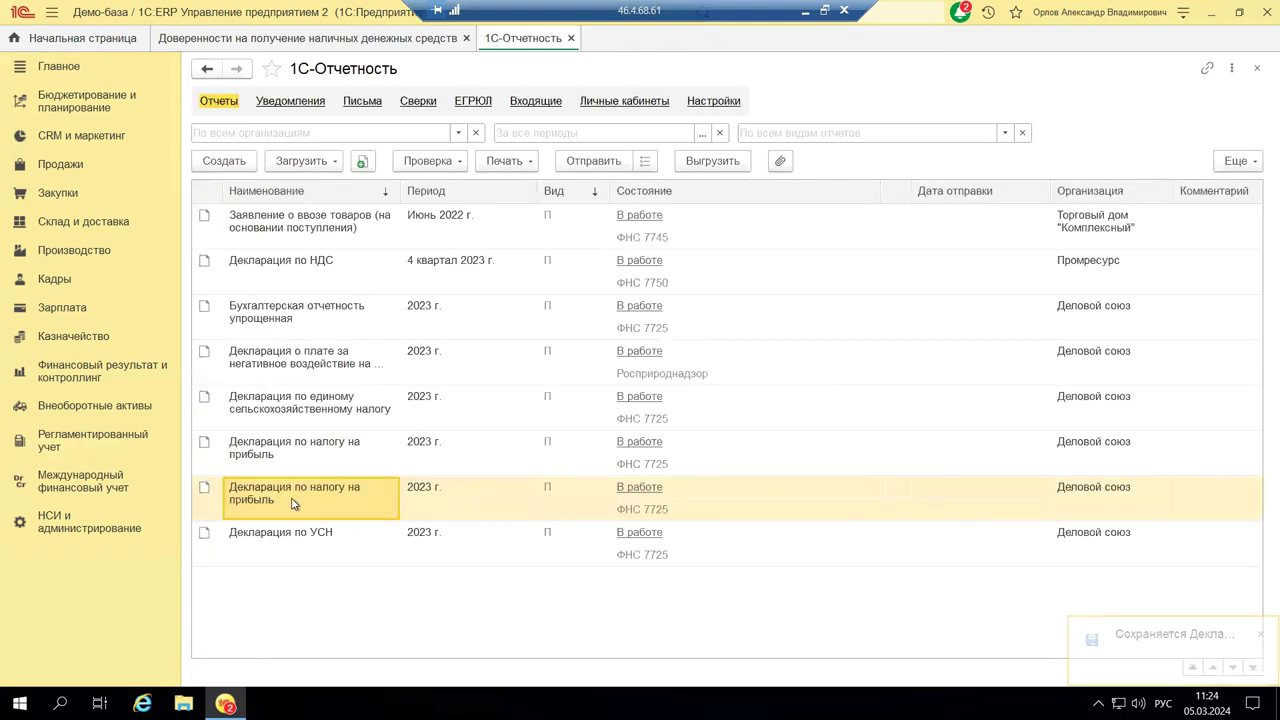
double_click(292, 498)
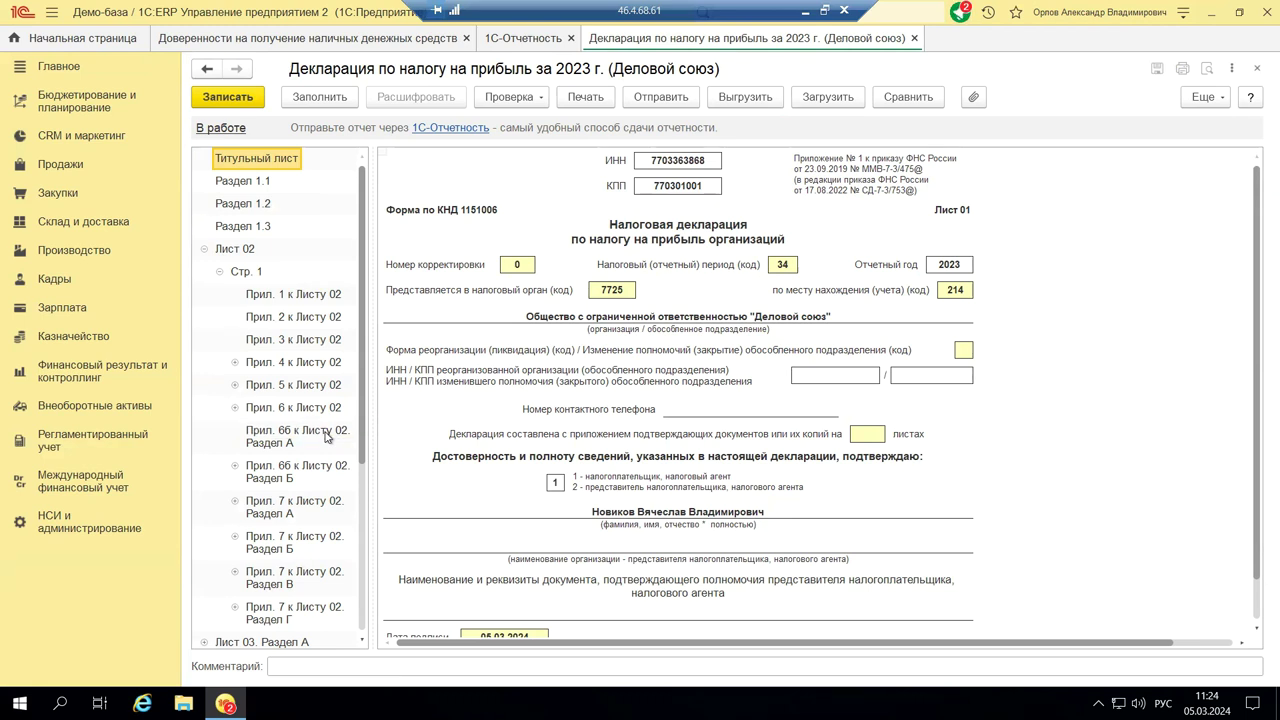
click(720, 102)
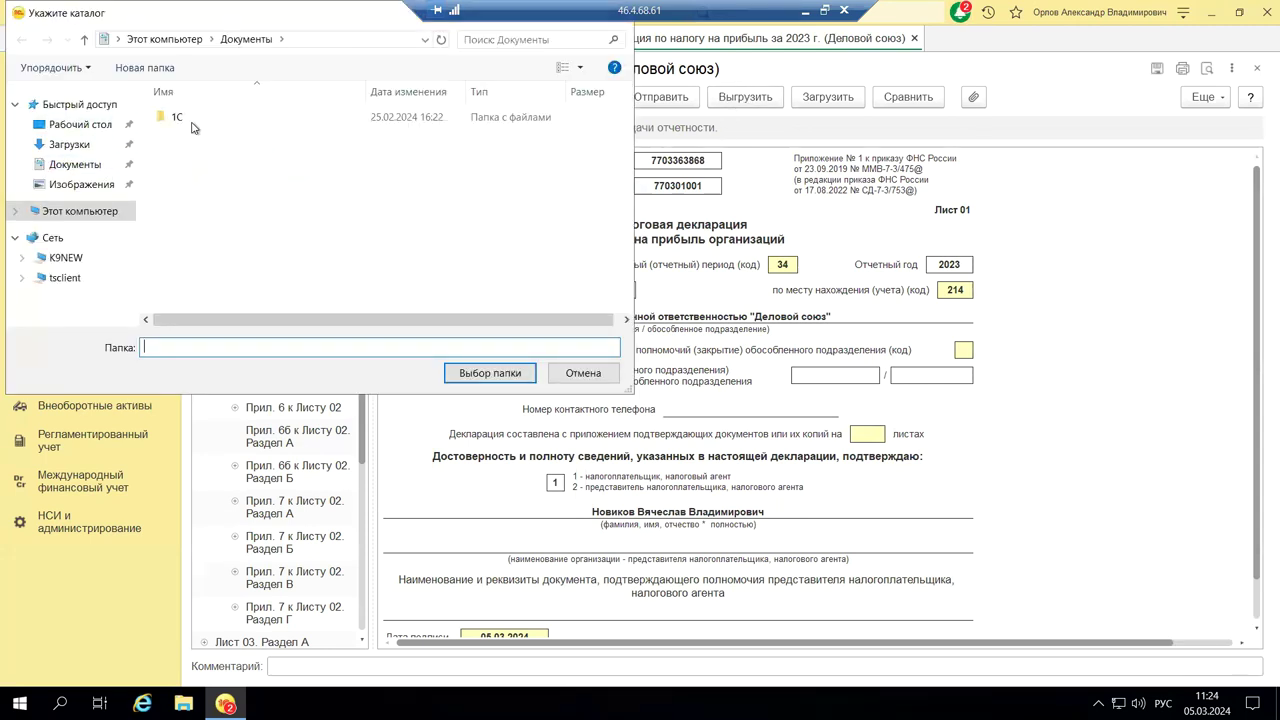
drag(295, 124, 312, 188)
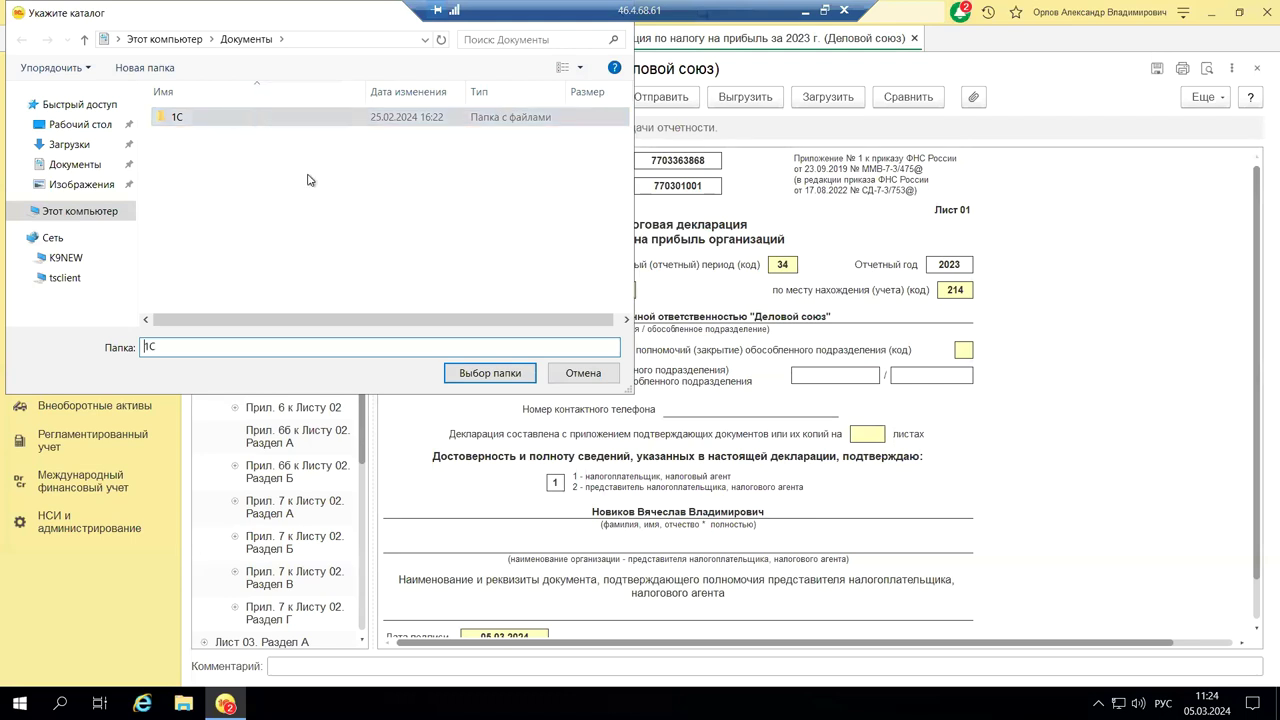
drag(443, 17, 573, 12)
double_click(573, 12)
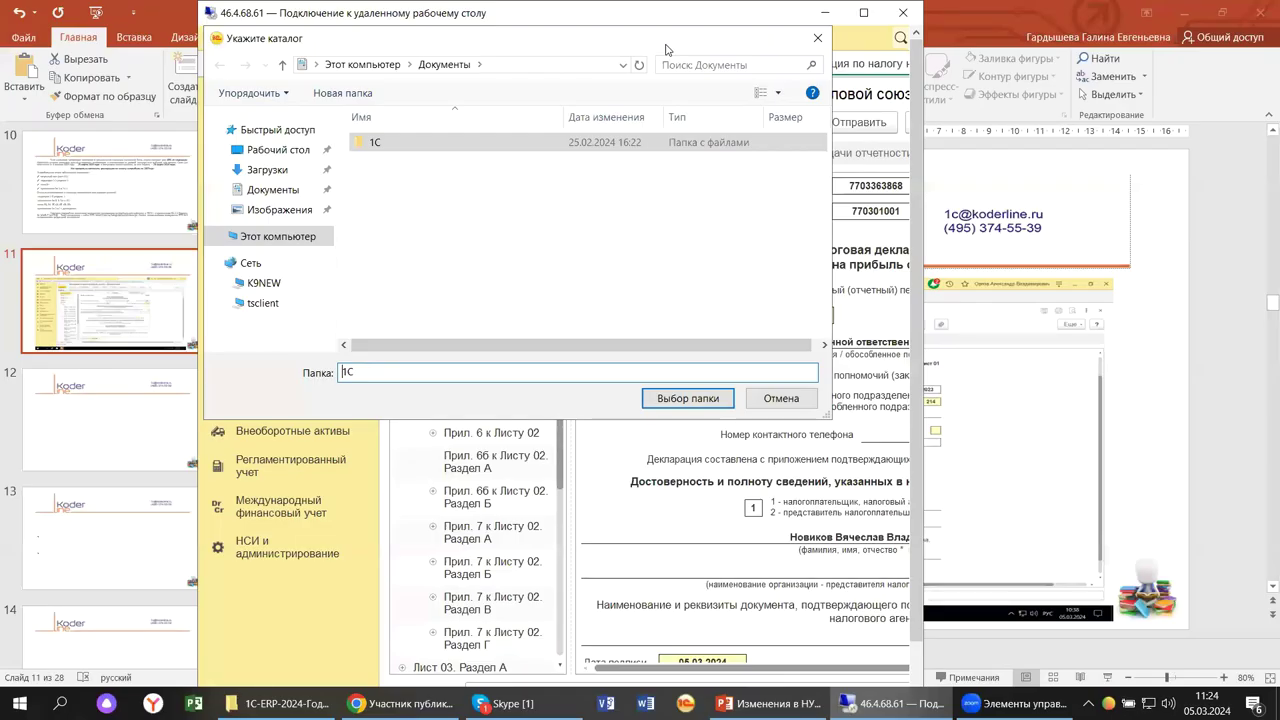
click(1135, 144)
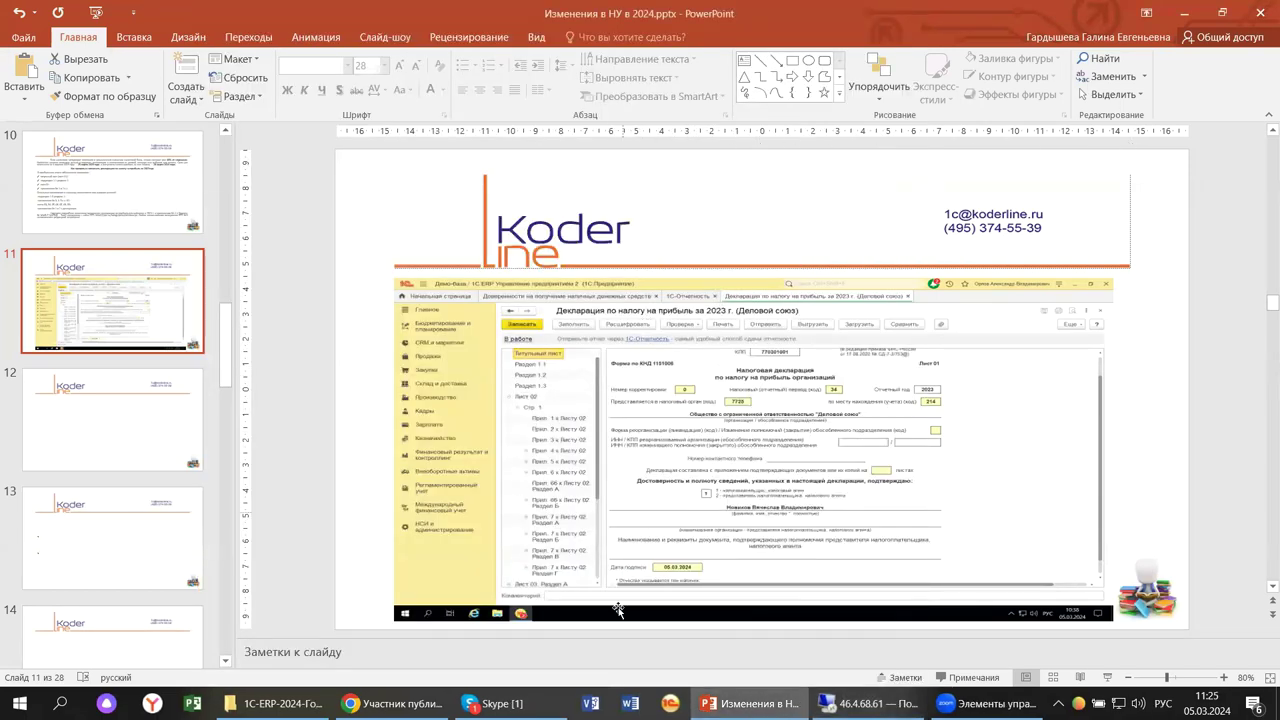
click(862, 703)
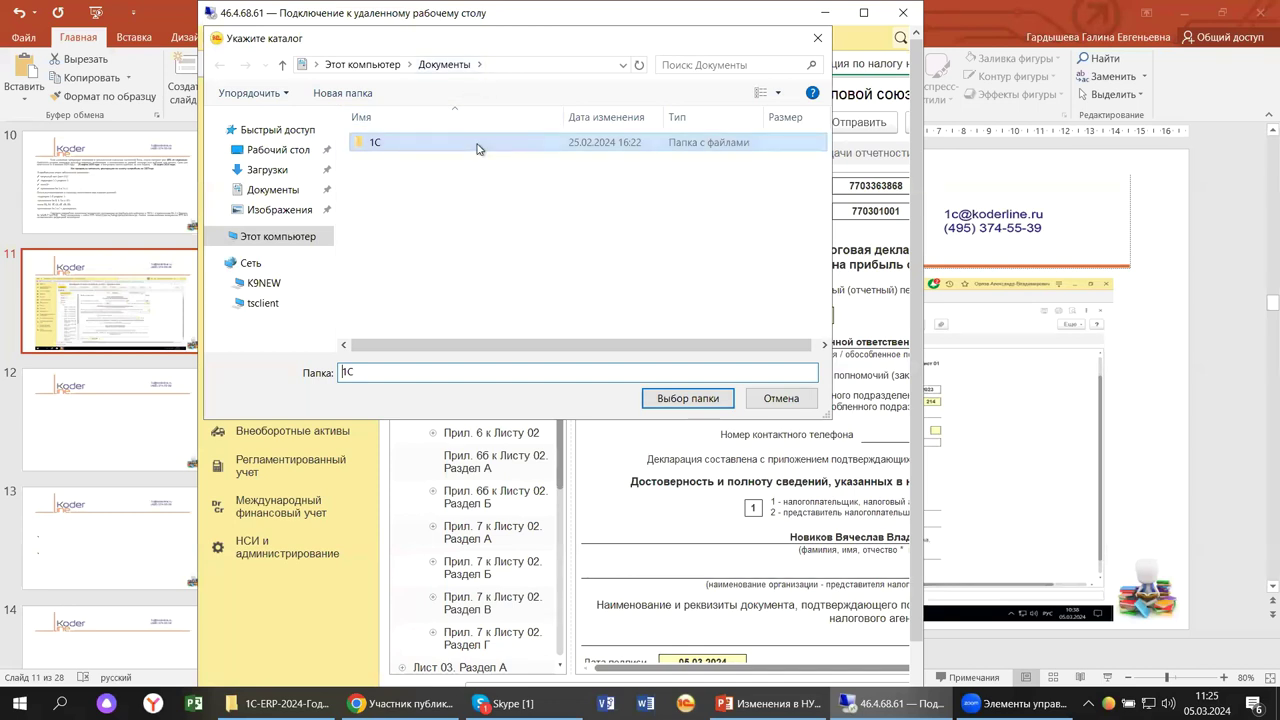
click(679, 266)
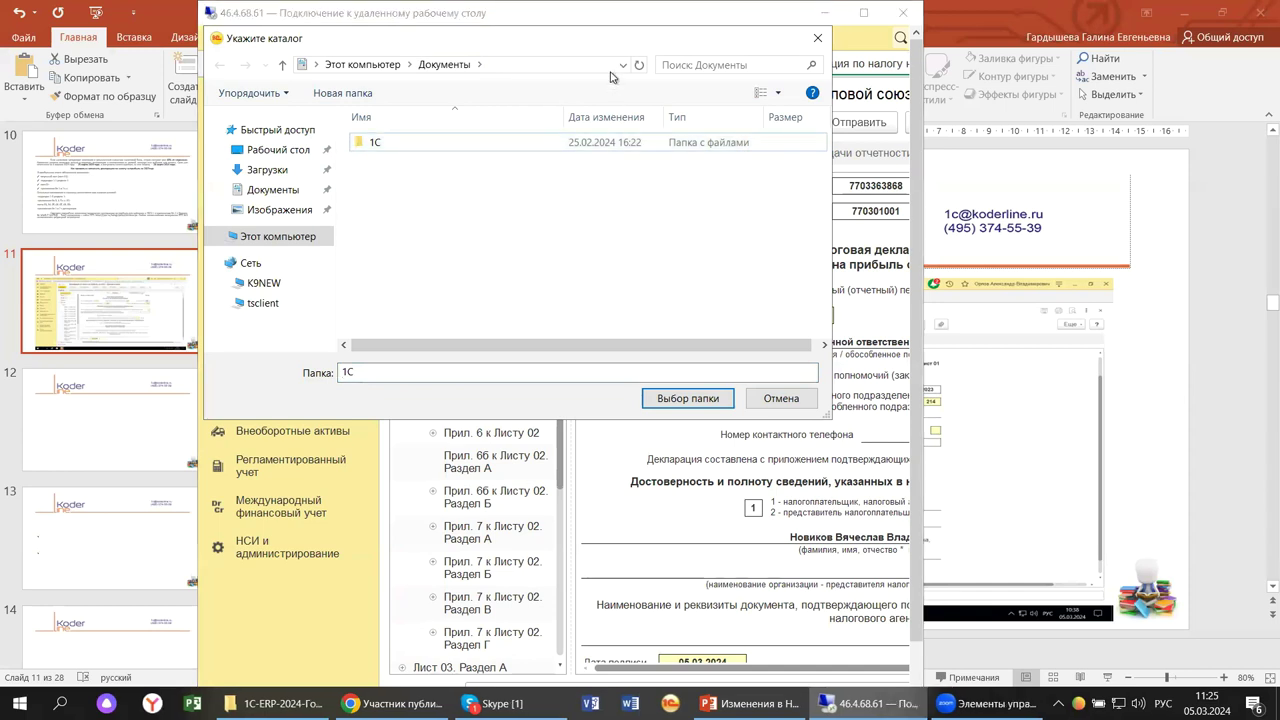
click(818, 39)
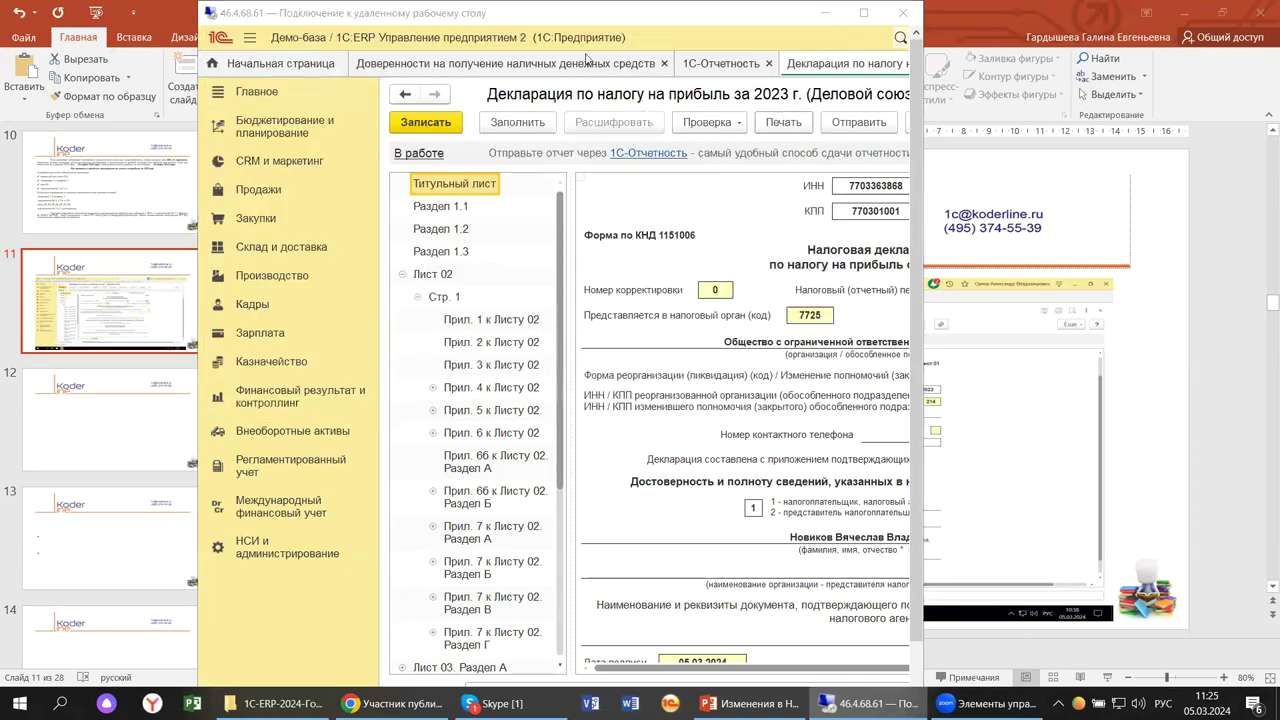
click(863, 13)
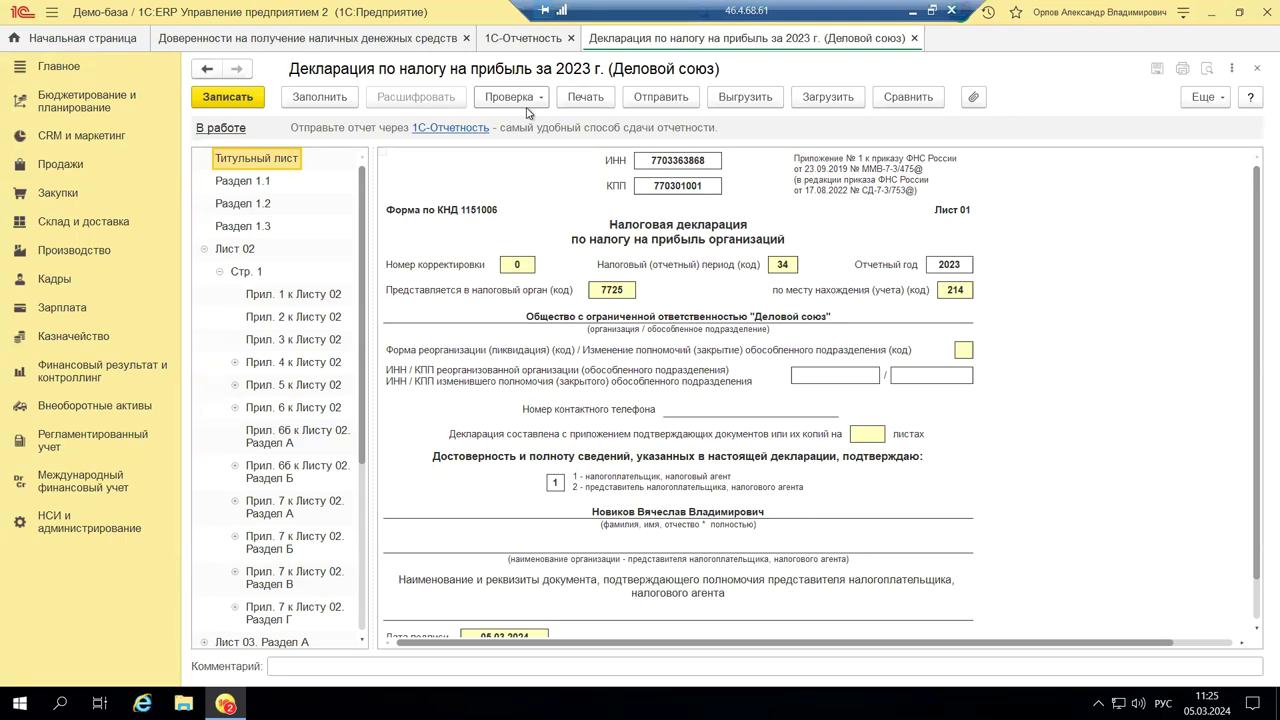
- Return to the regulated reports list and view the available options for loading reports
click(82, 442)
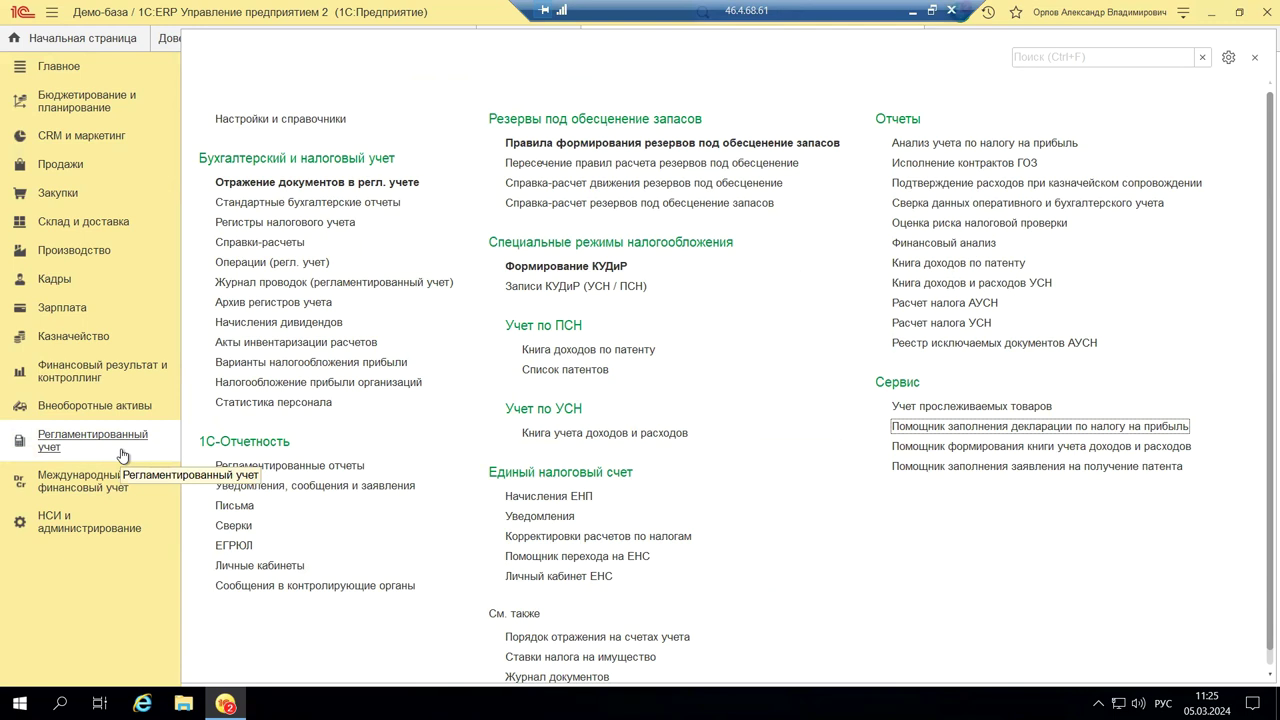
click(269, 466)
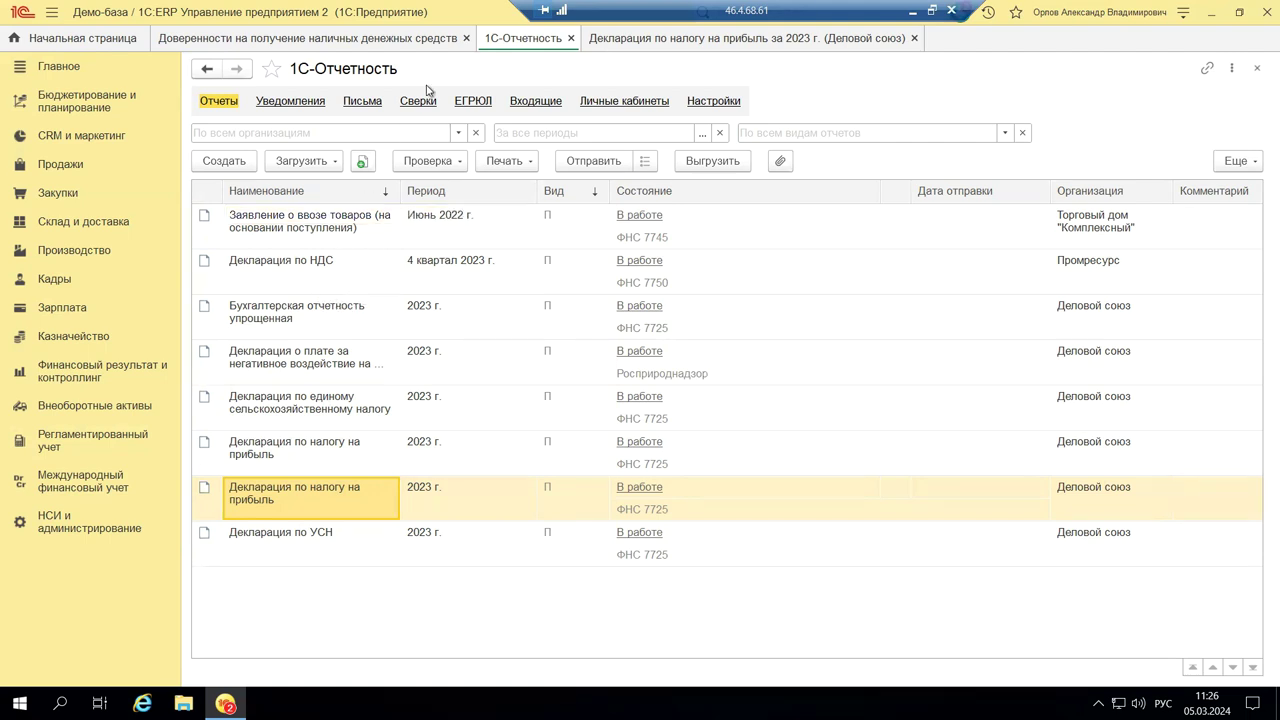
click(305, 161)
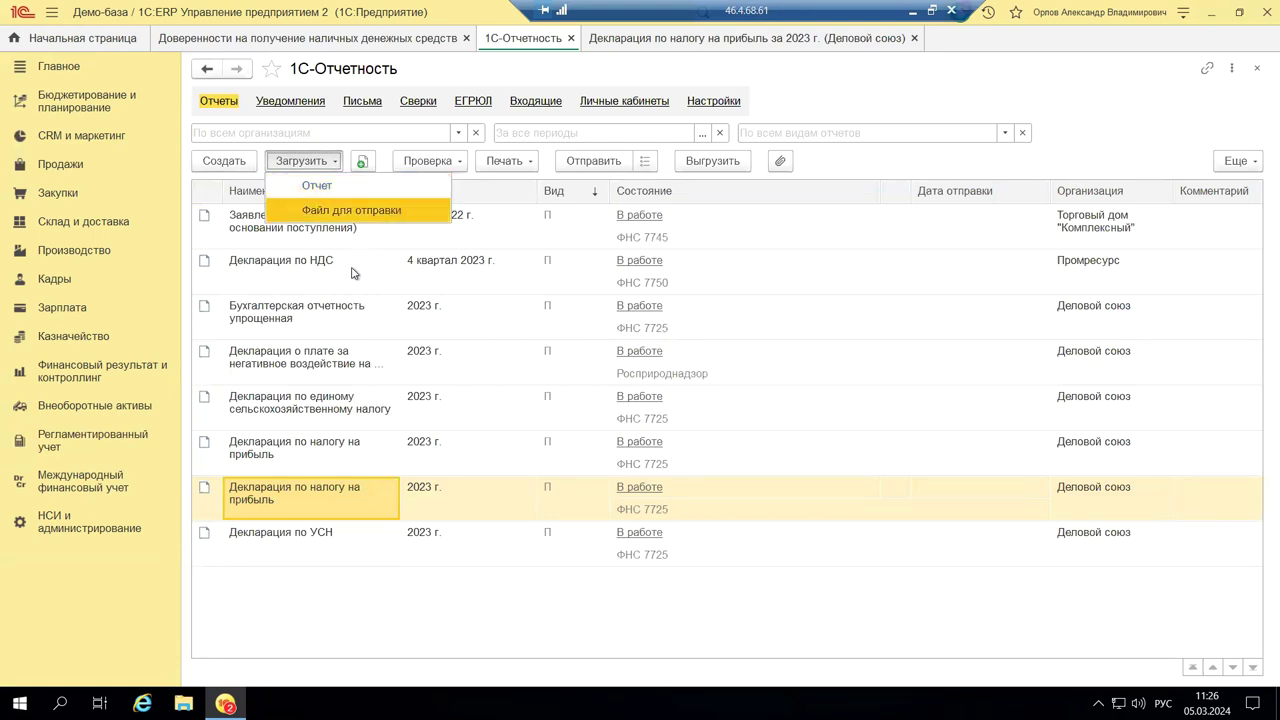
click(407, 420)
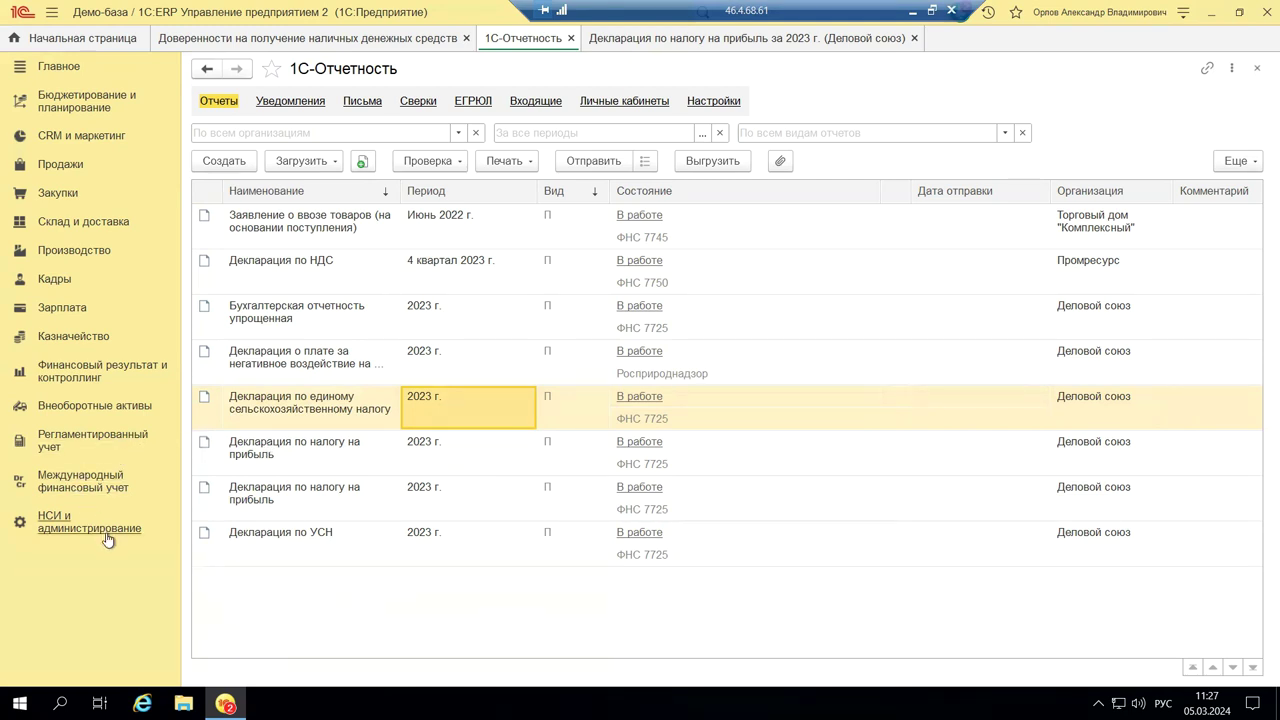
- Display the commands of the Регламентированный учет section, switching briefly to the PowerPoint presentation and back to 1C
click(44, 440)
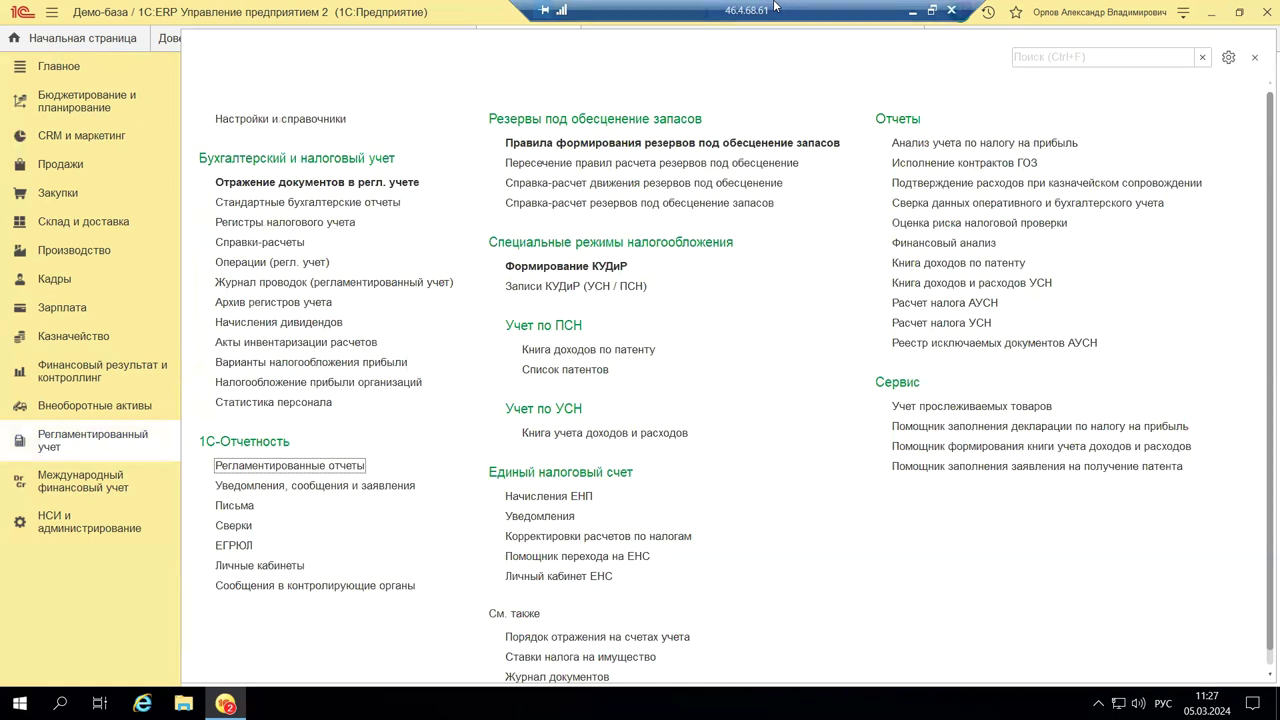
click(917, 15)
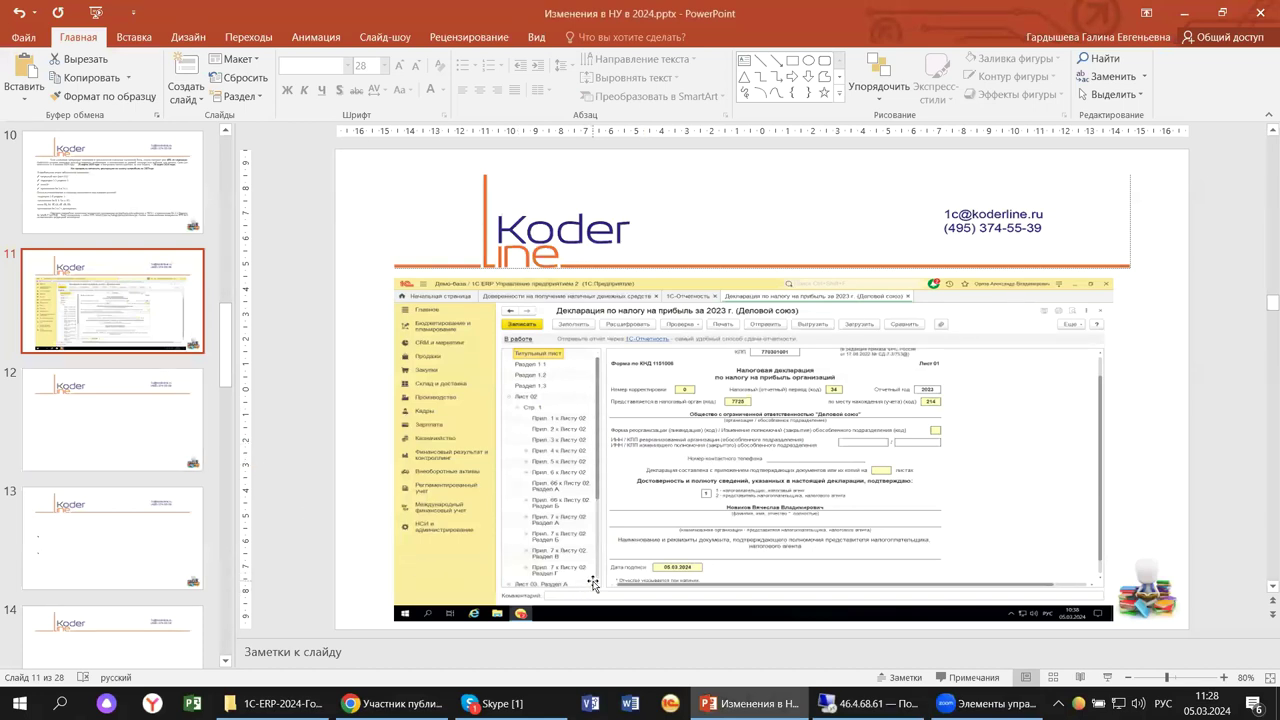
click(868, 703)
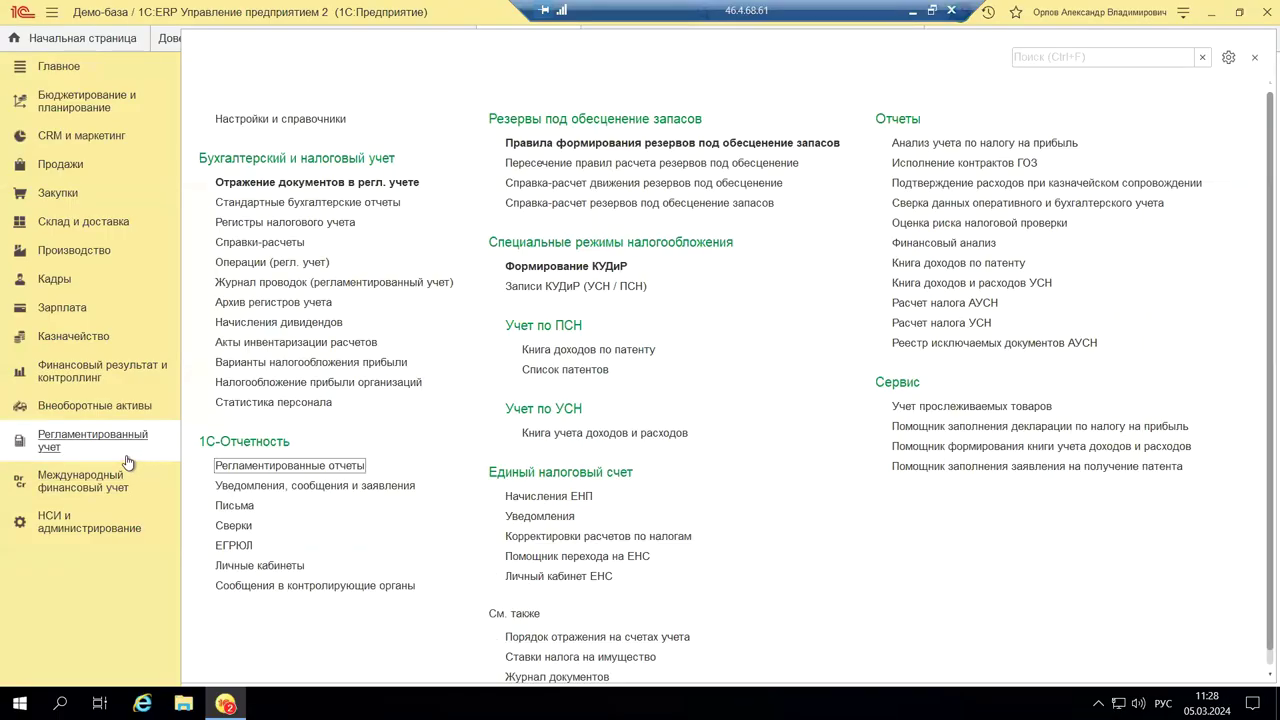
- Open the 2023 profit tax return of Деловой союз from the regulated reports, check its export and close the error list
click(250, 468)
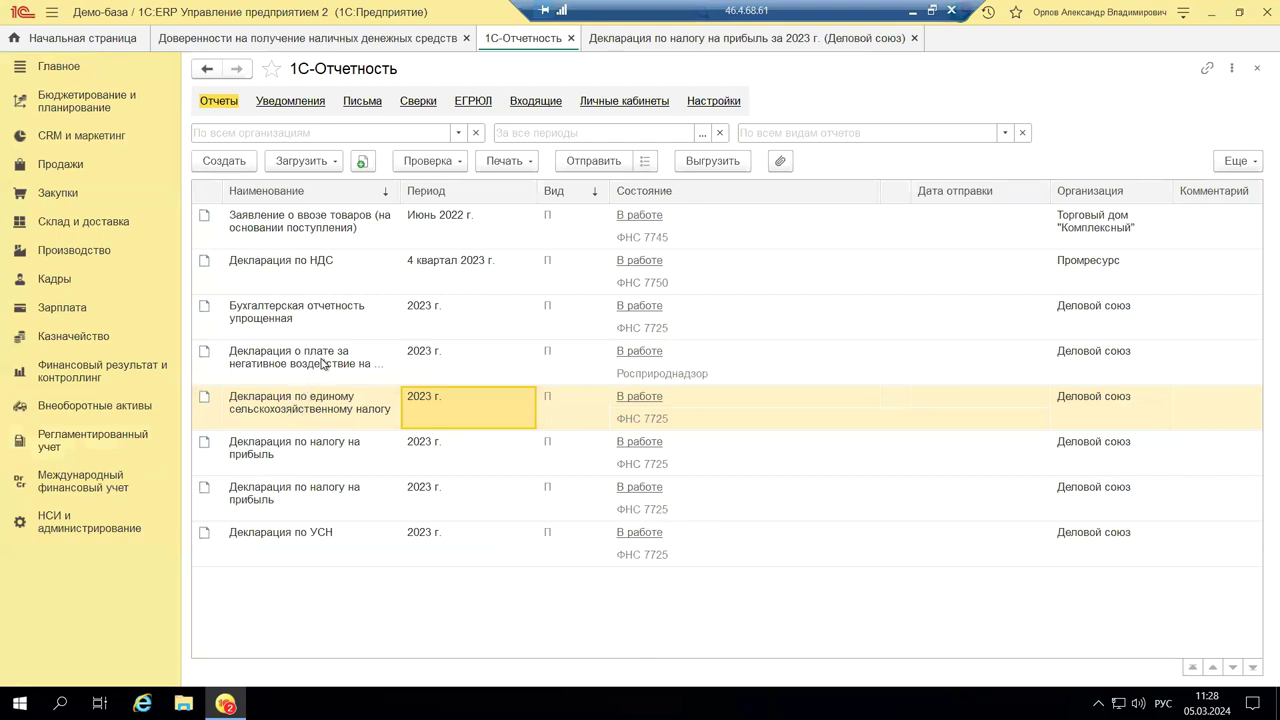
double_click(318, 456)
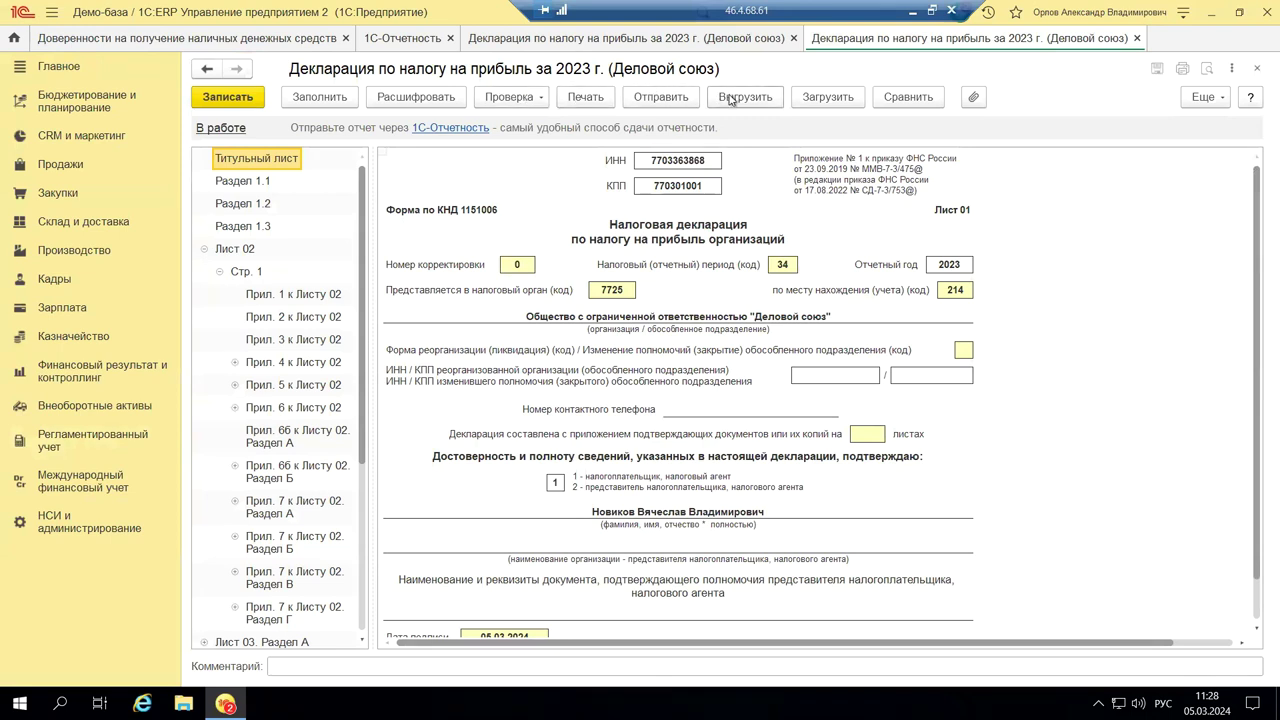
click(512, 100)
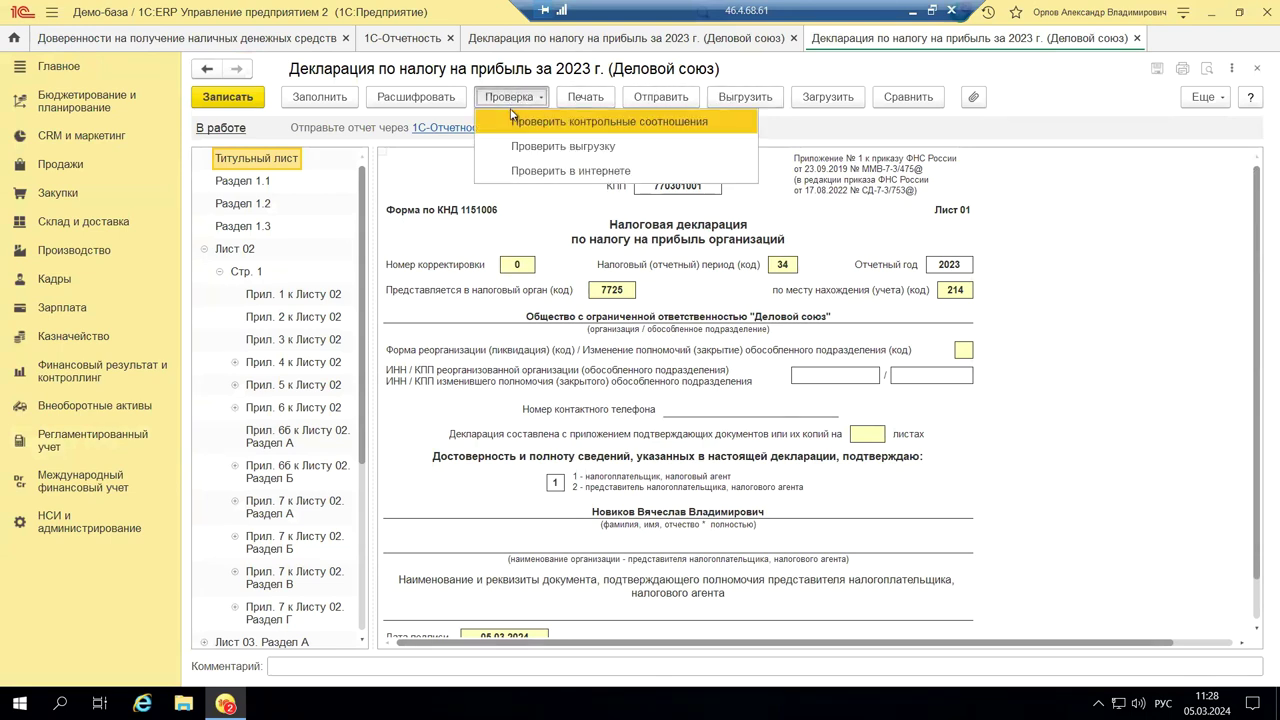
click(525, 149)
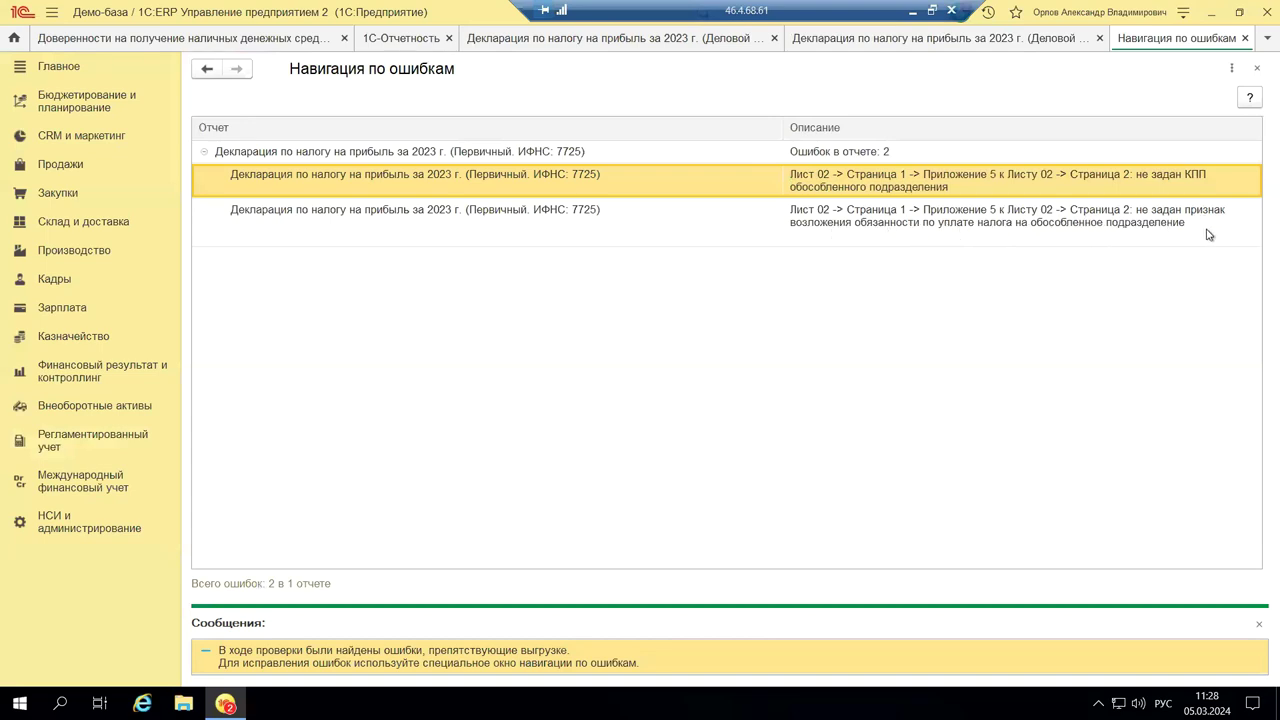
click(1256, 72)
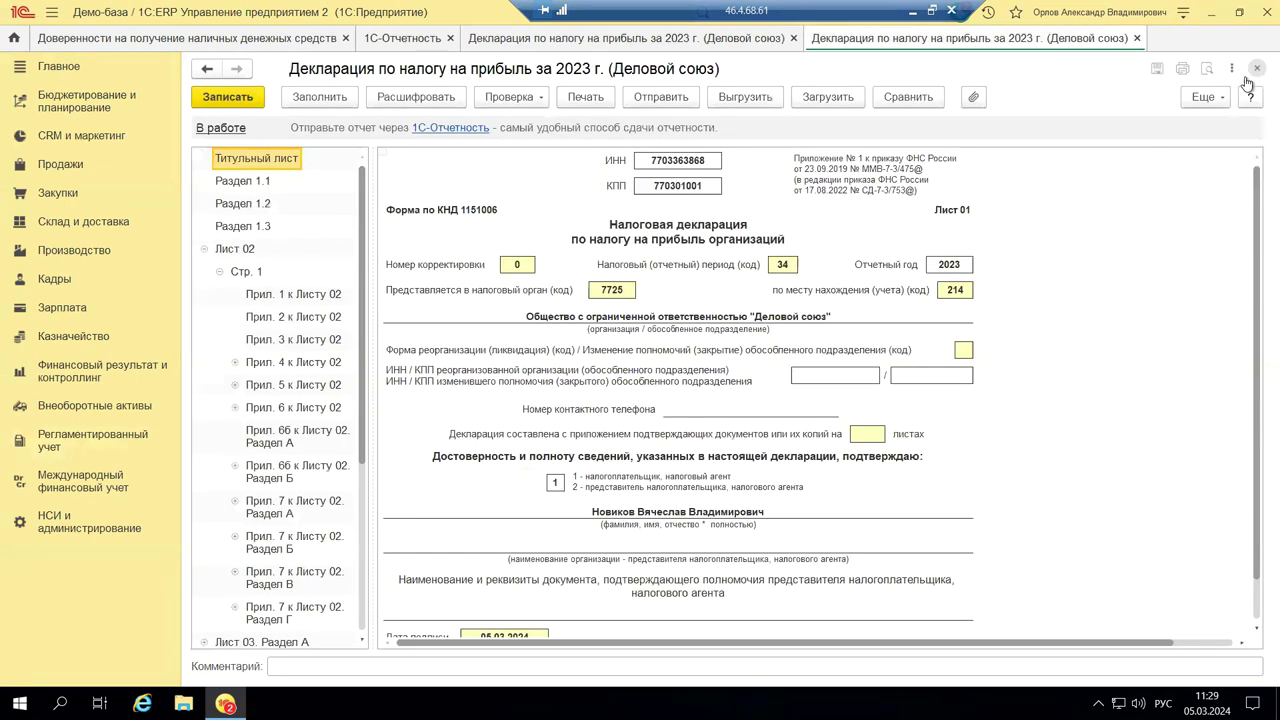
- Review the general information and the addresses and phones in the Деловой союз organization card, then close the card and the organizations list
click(86, 528)
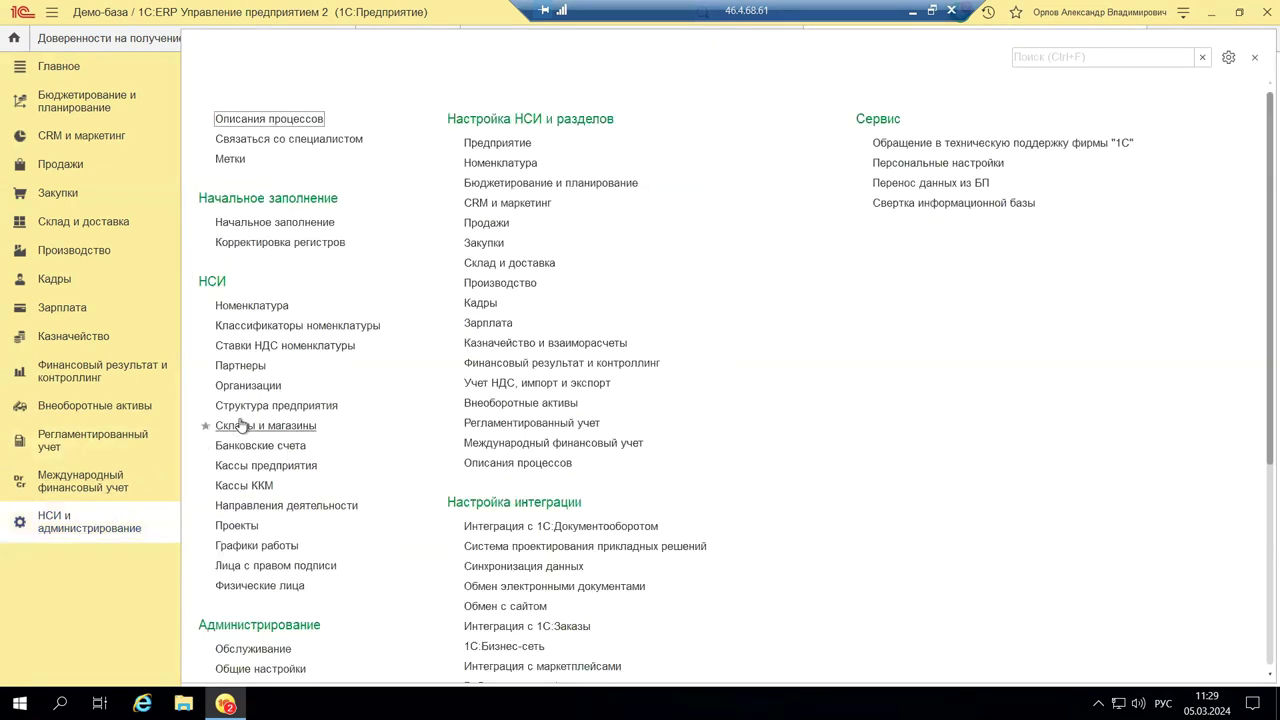
click(265, 391)
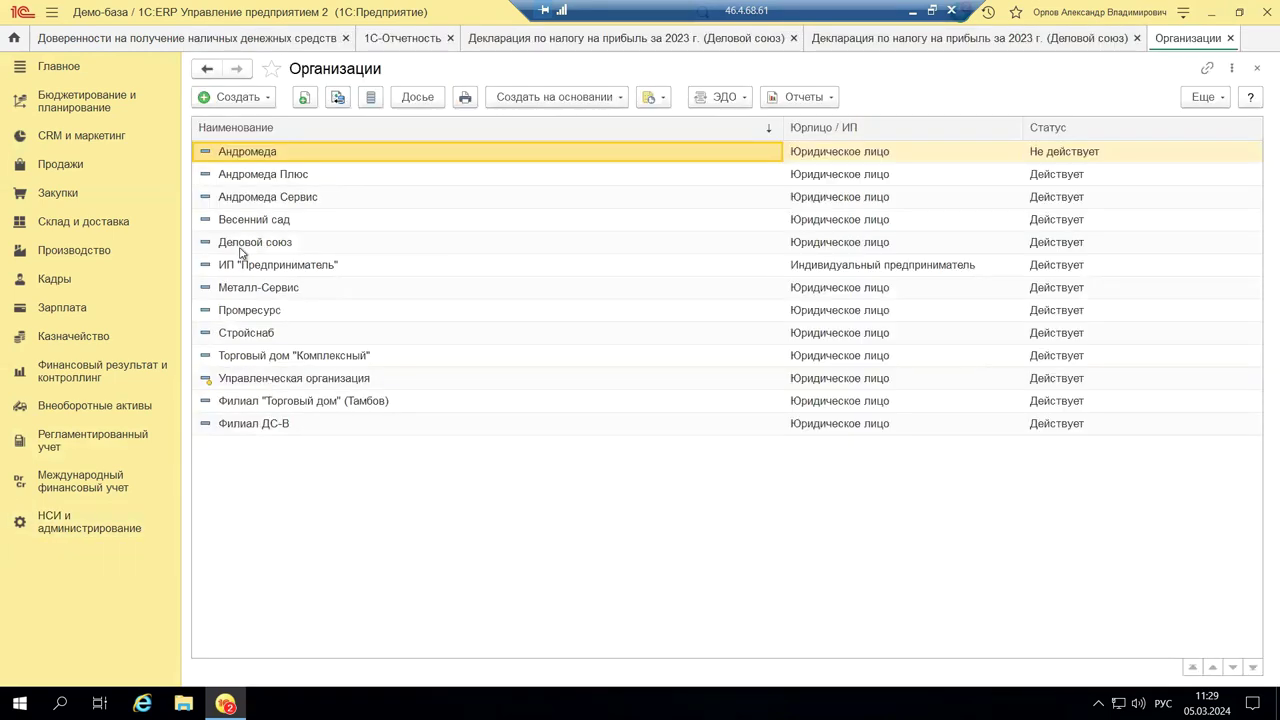
click(229, 245)
double_click(240, 242)
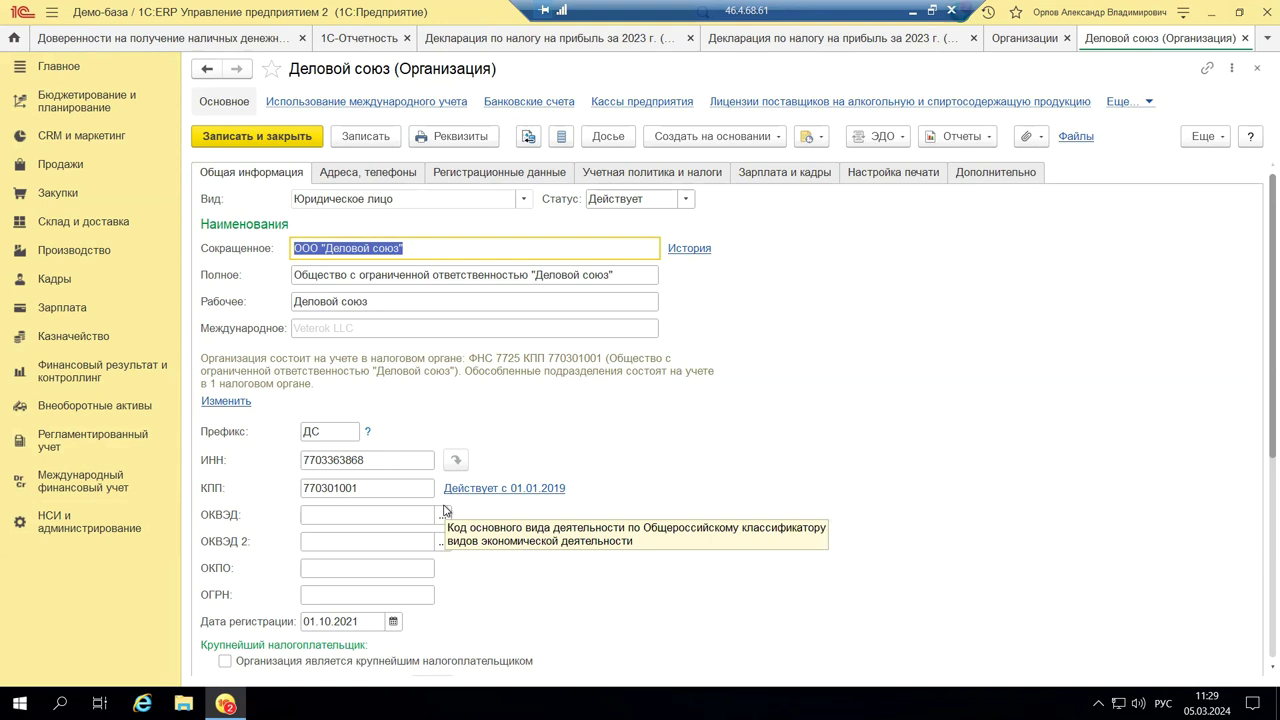
click(370, 176)
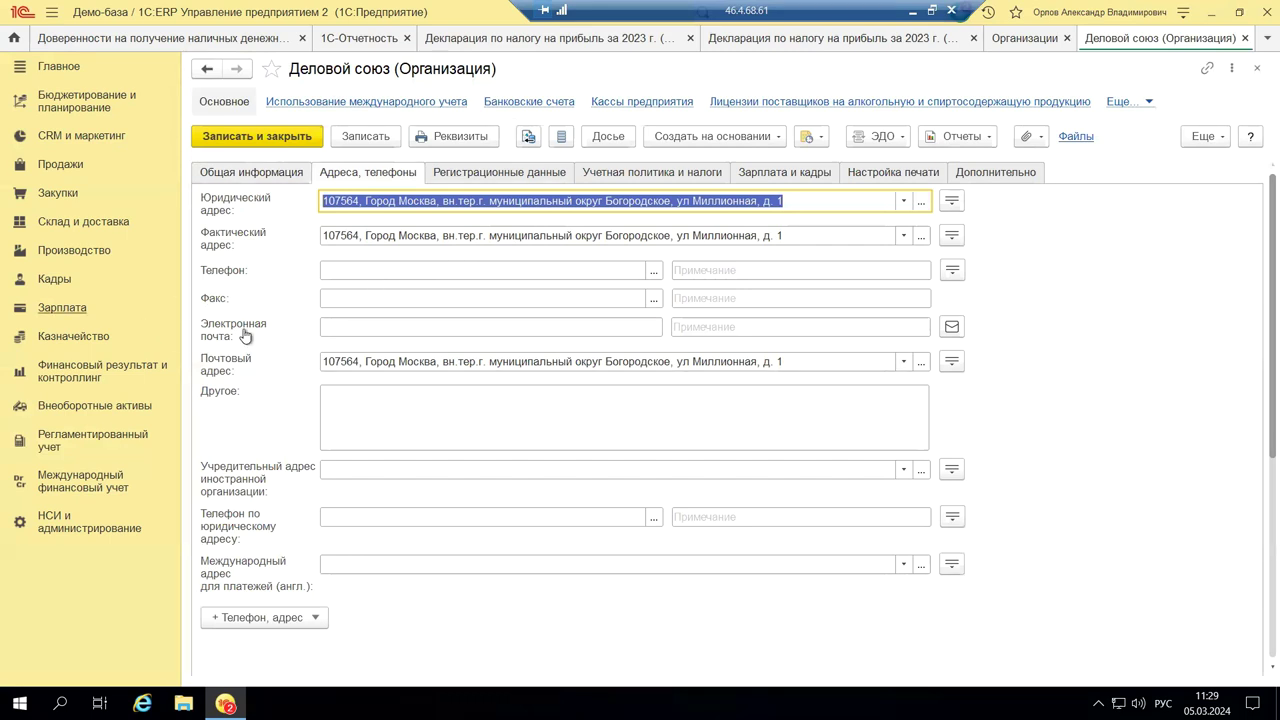
click(1244, 38)
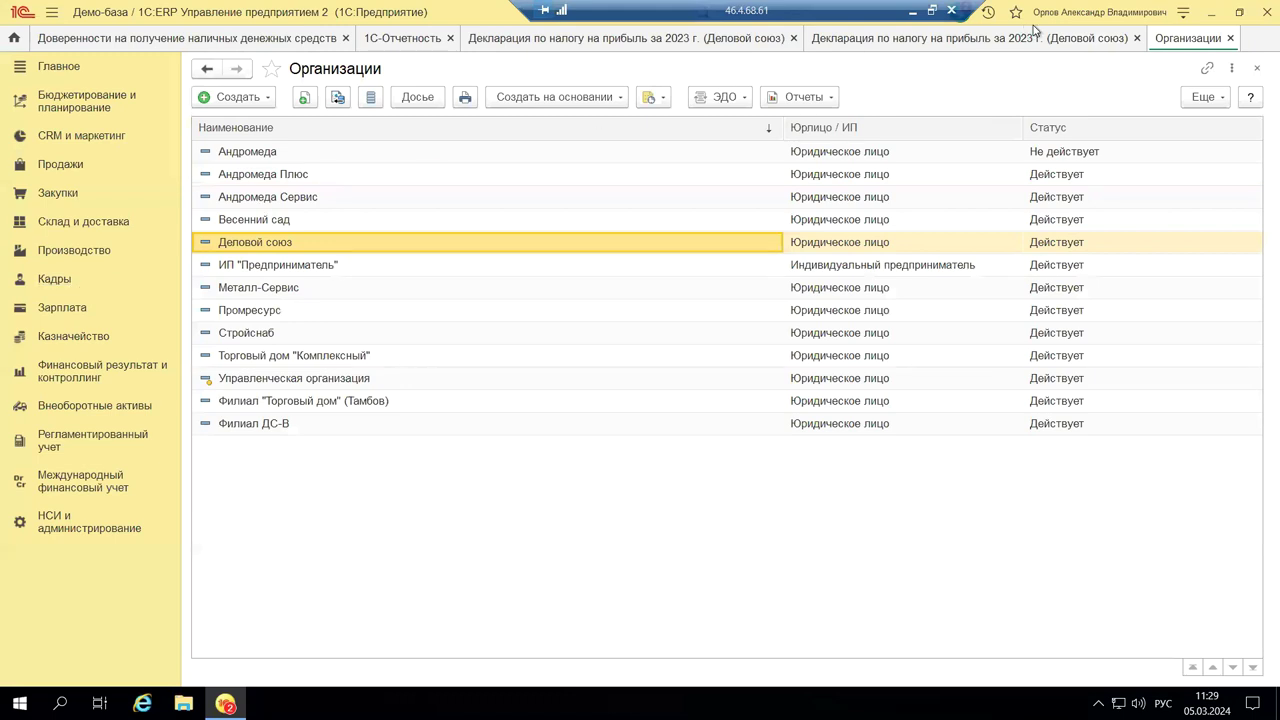
click(1231, 38)
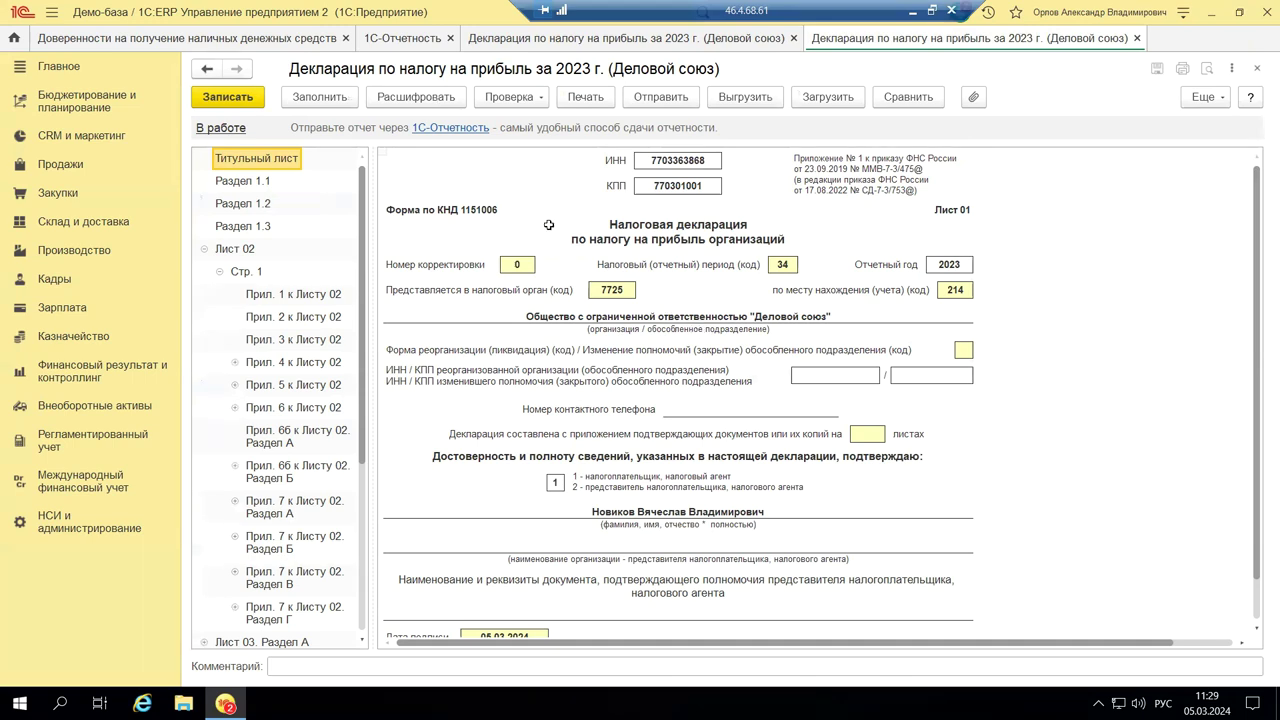
- Try to export the return, go to the missing КПП error in Приложение 5 к Листу 02, and close the return and error list
click(585, 99)
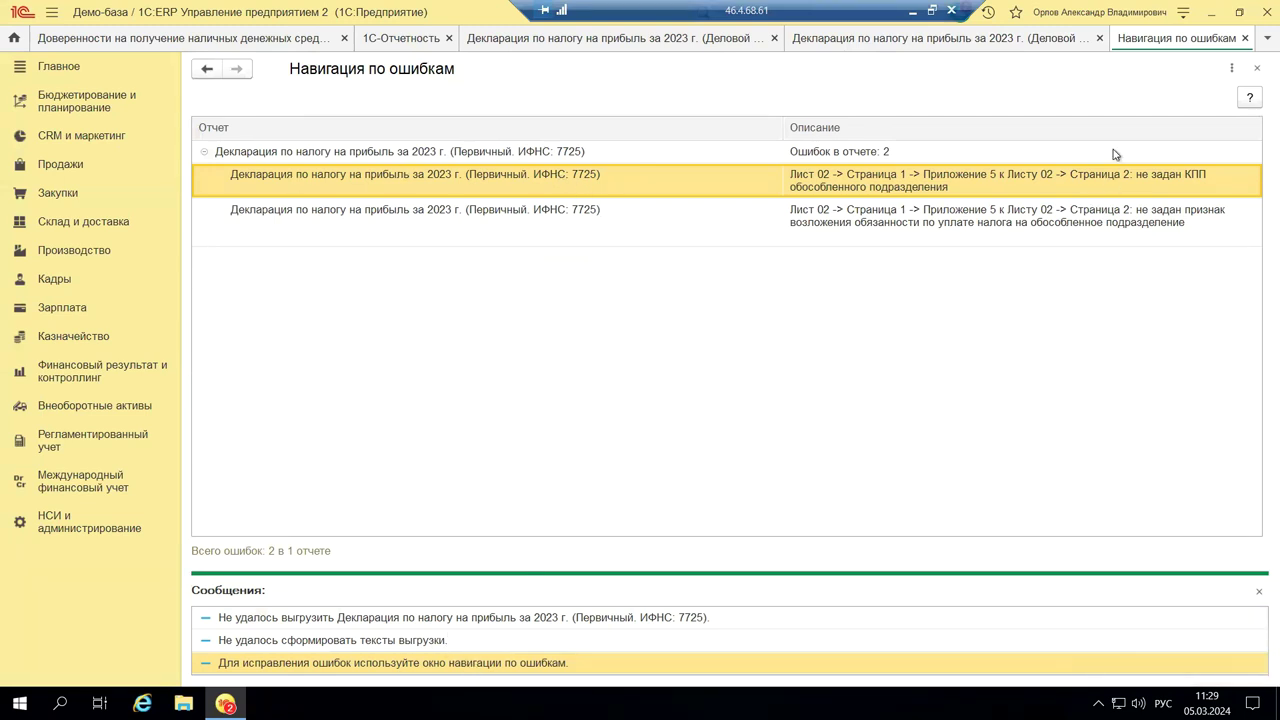
double_click(1082, 175)
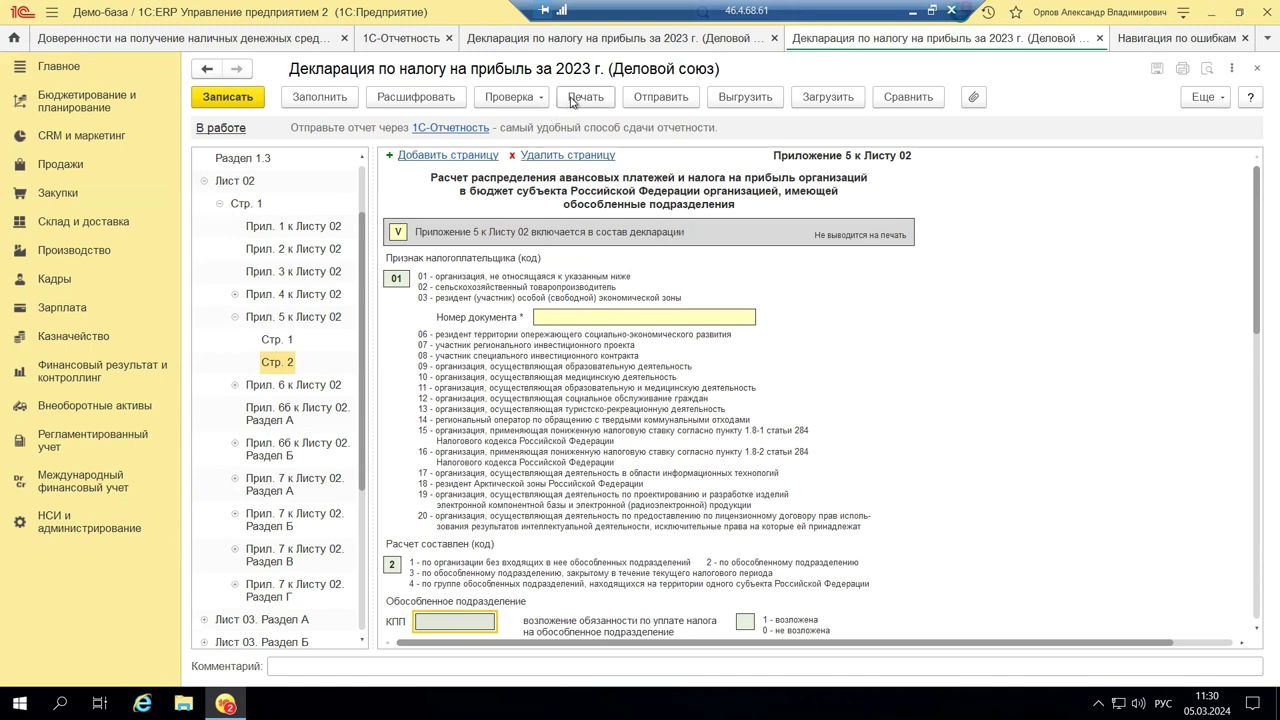
click(1254, 68)
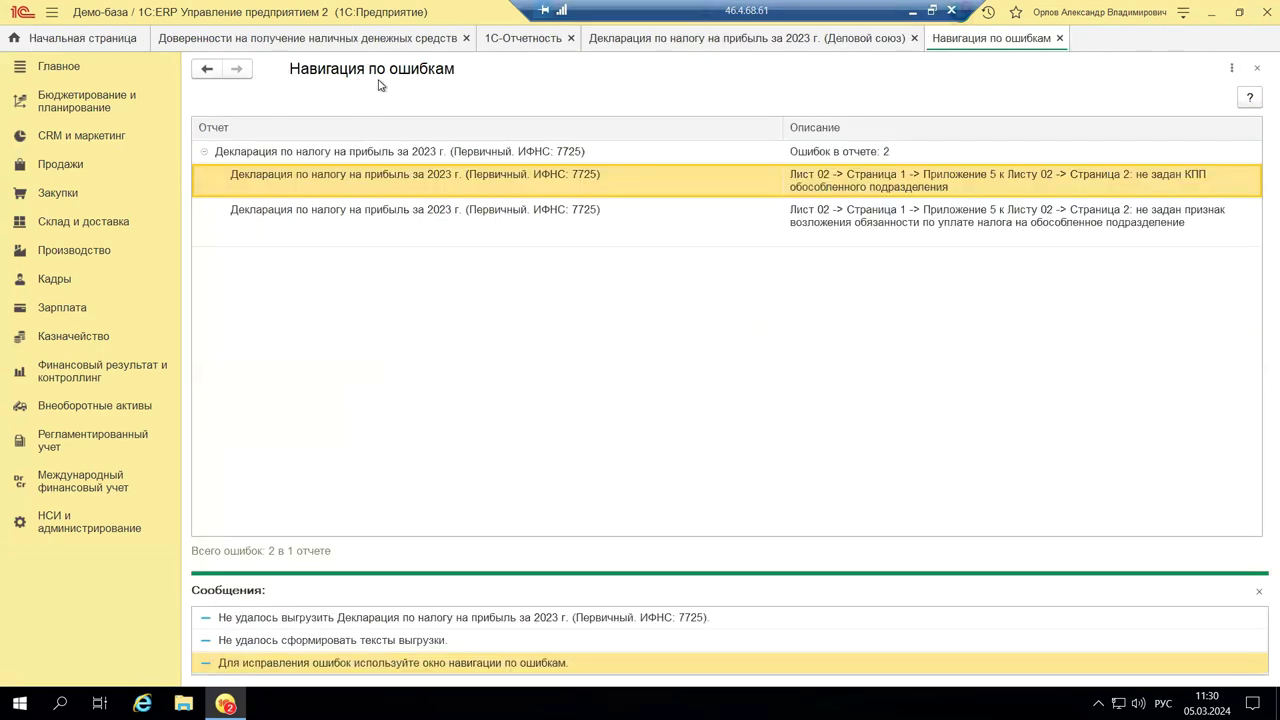
click(1255, 69)
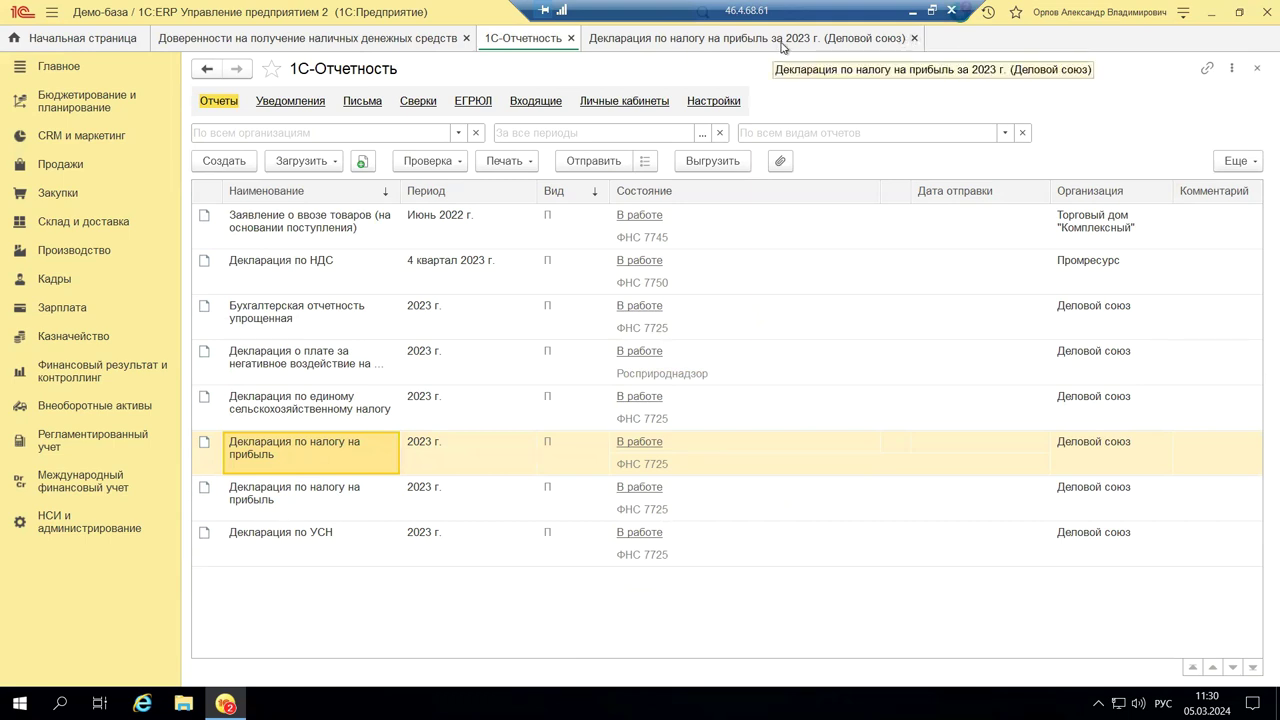
- Open the Анализ учета по налогу на прибыль report from the Регламентированный учет section
click(58, 442)
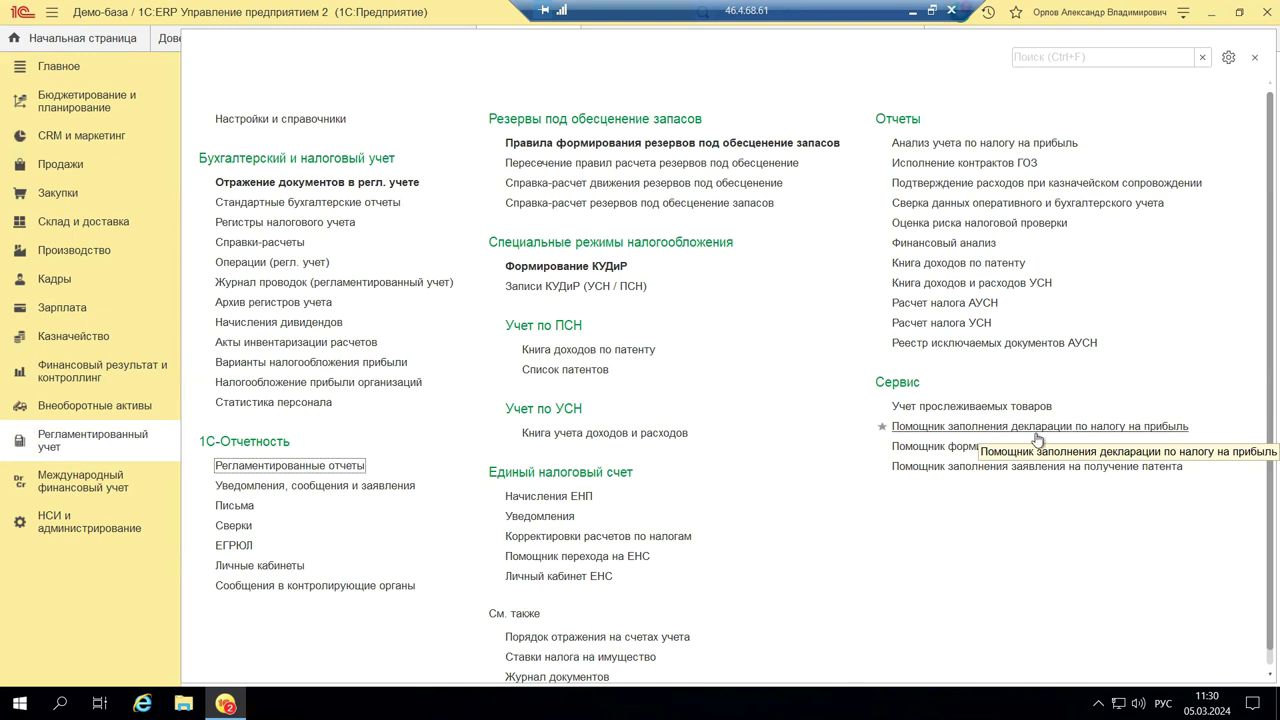
click(983, 145)
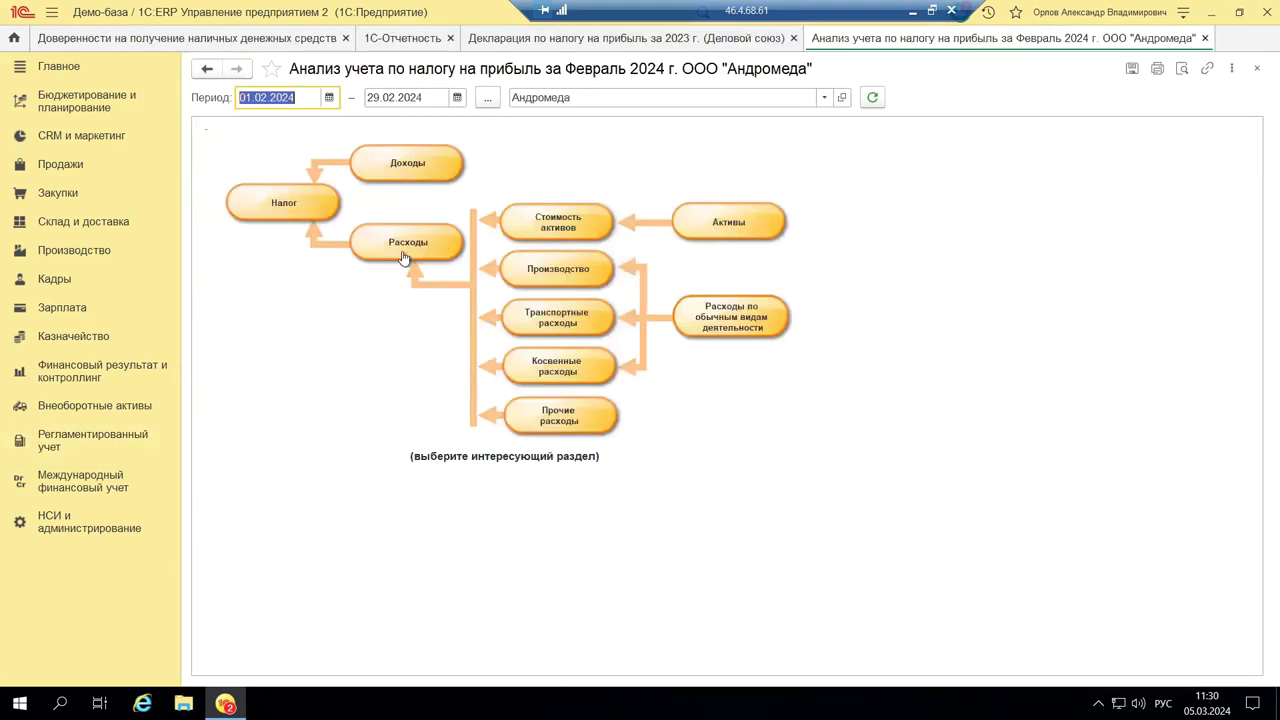
click(328, 97)
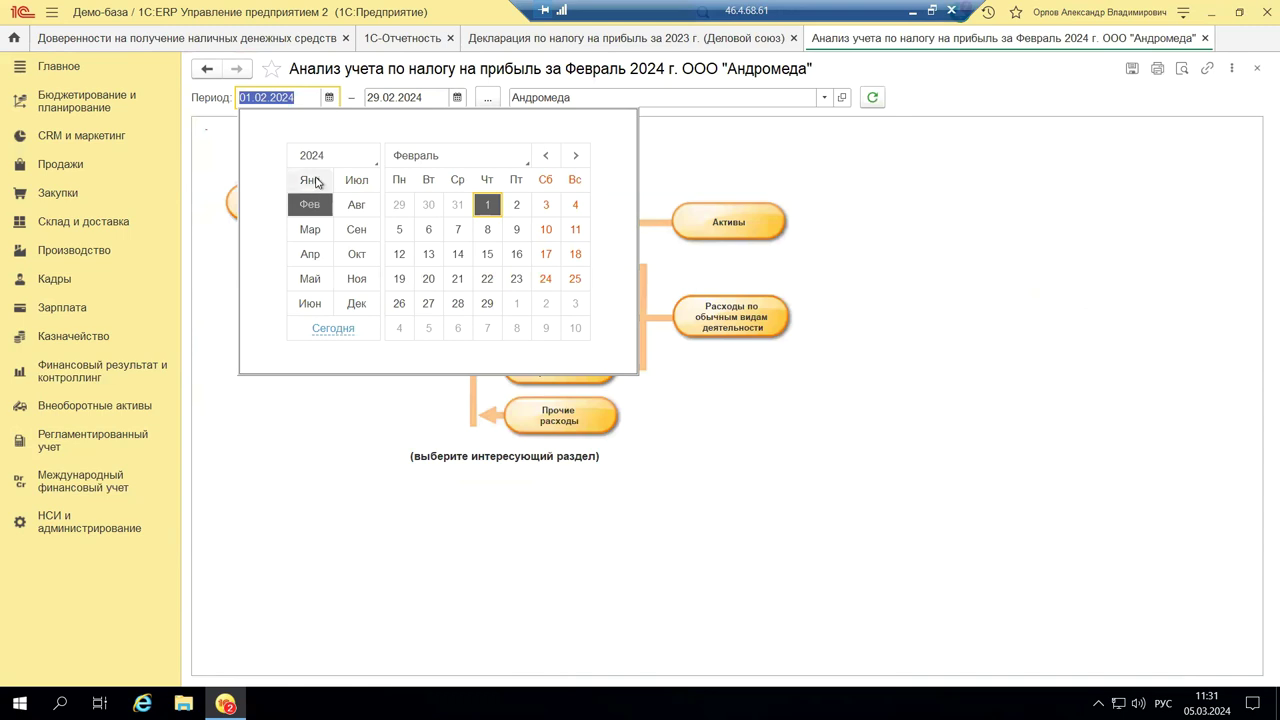
click(310, 180)
click(367, 162)
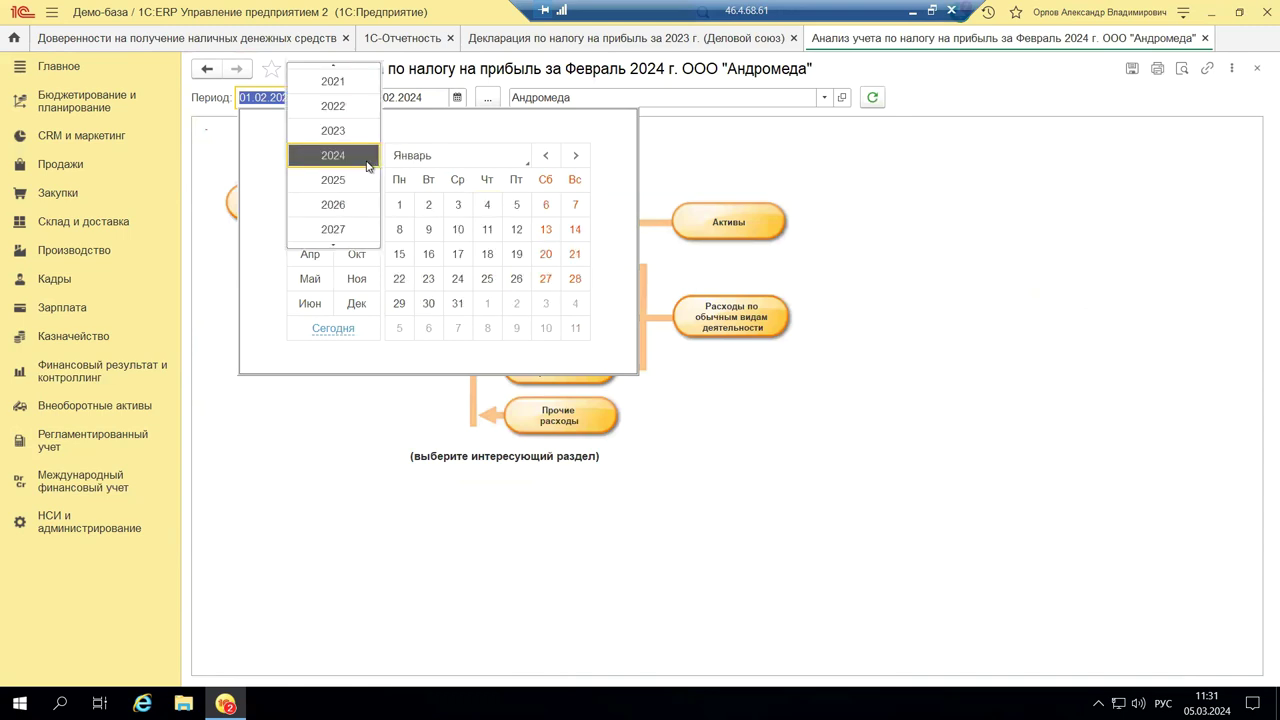
click(367, 132)
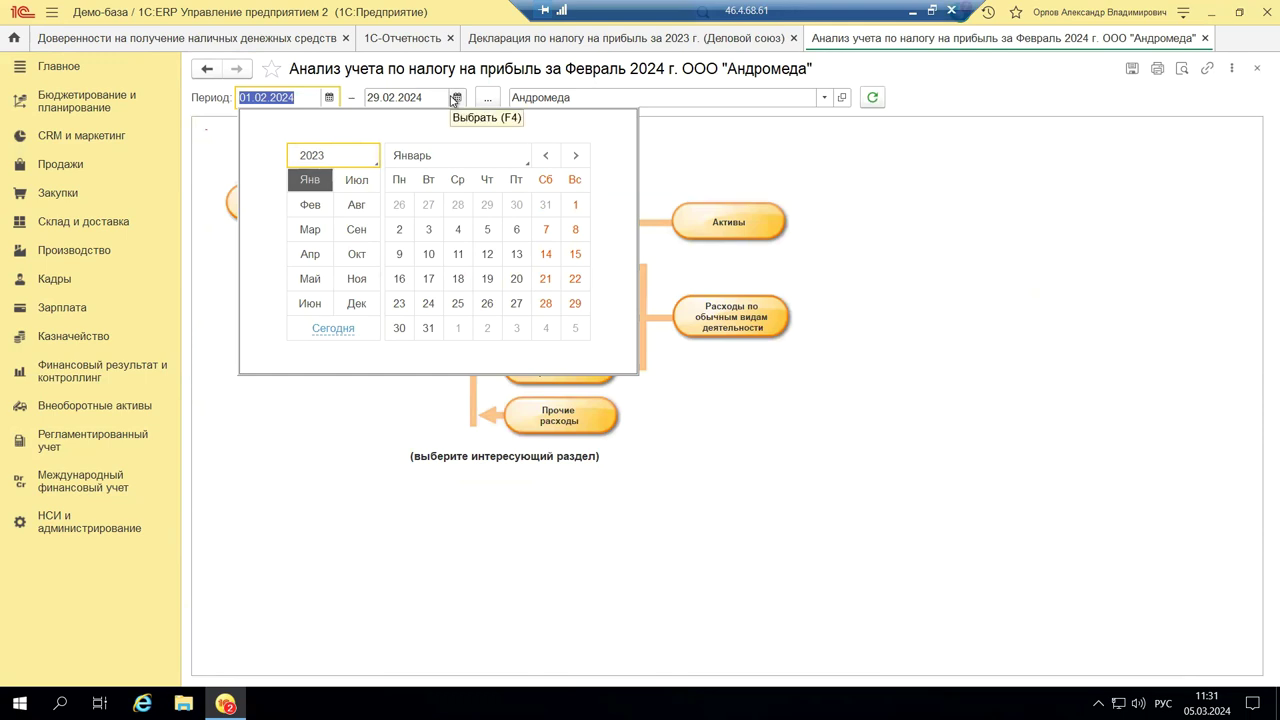
click(453, 100)
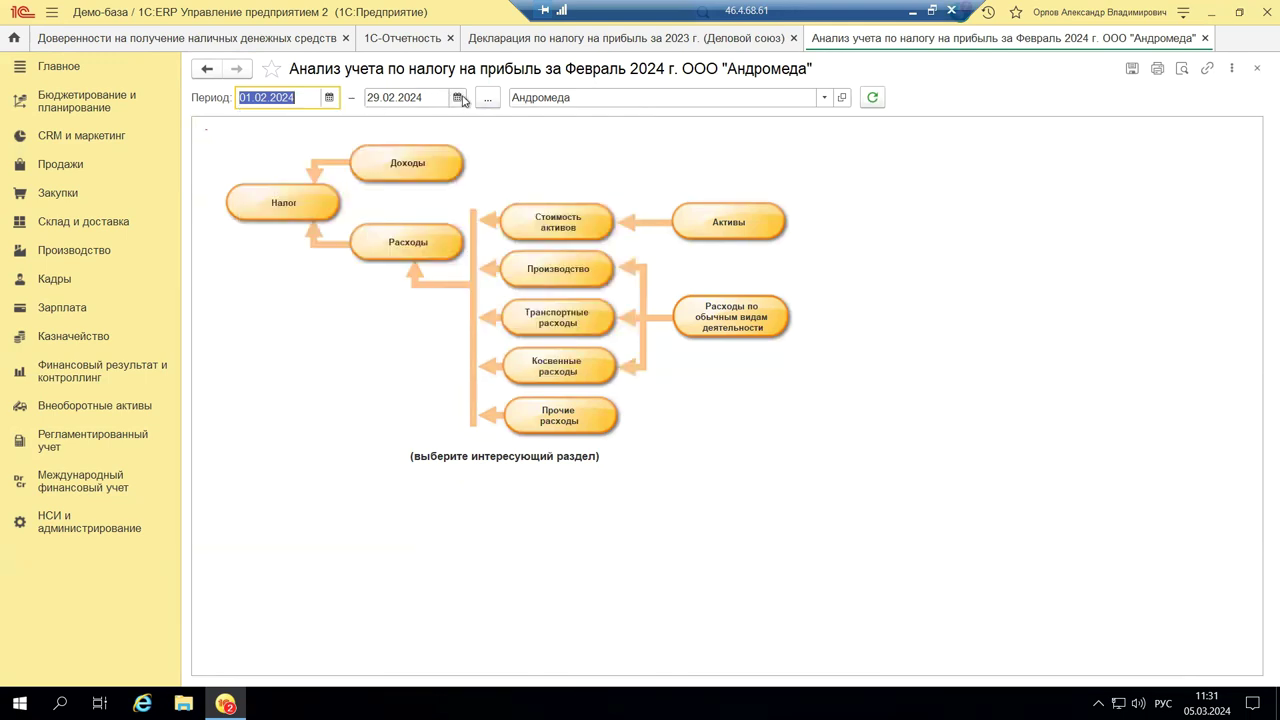
- Set the end date of the profit tax analysis period to 31.12.2023
click(462, 100)
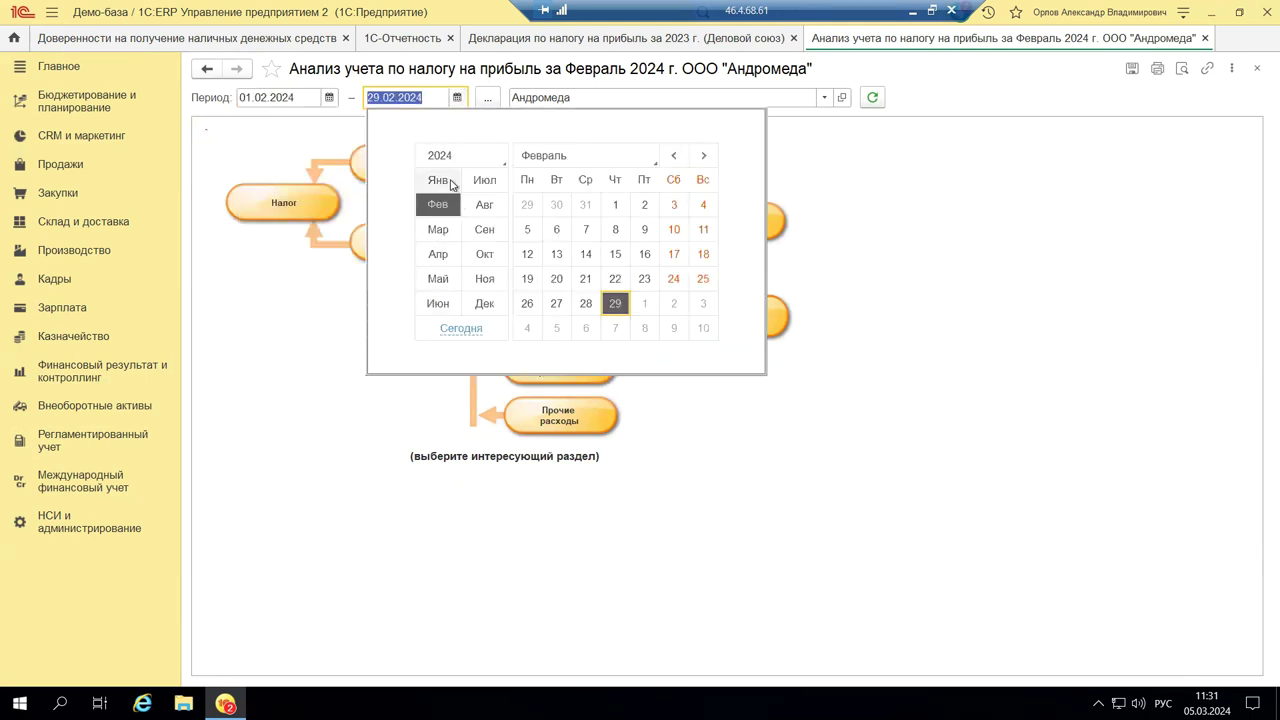
click(482, 303)
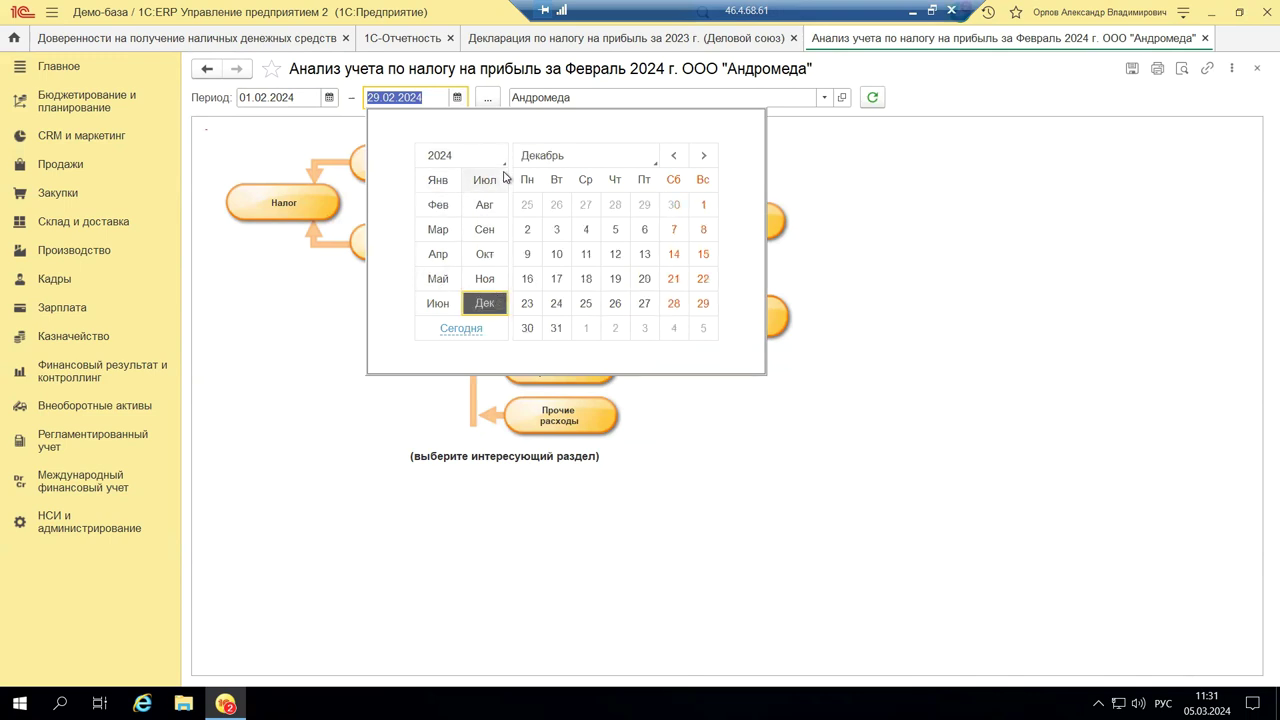
click(505, 165)
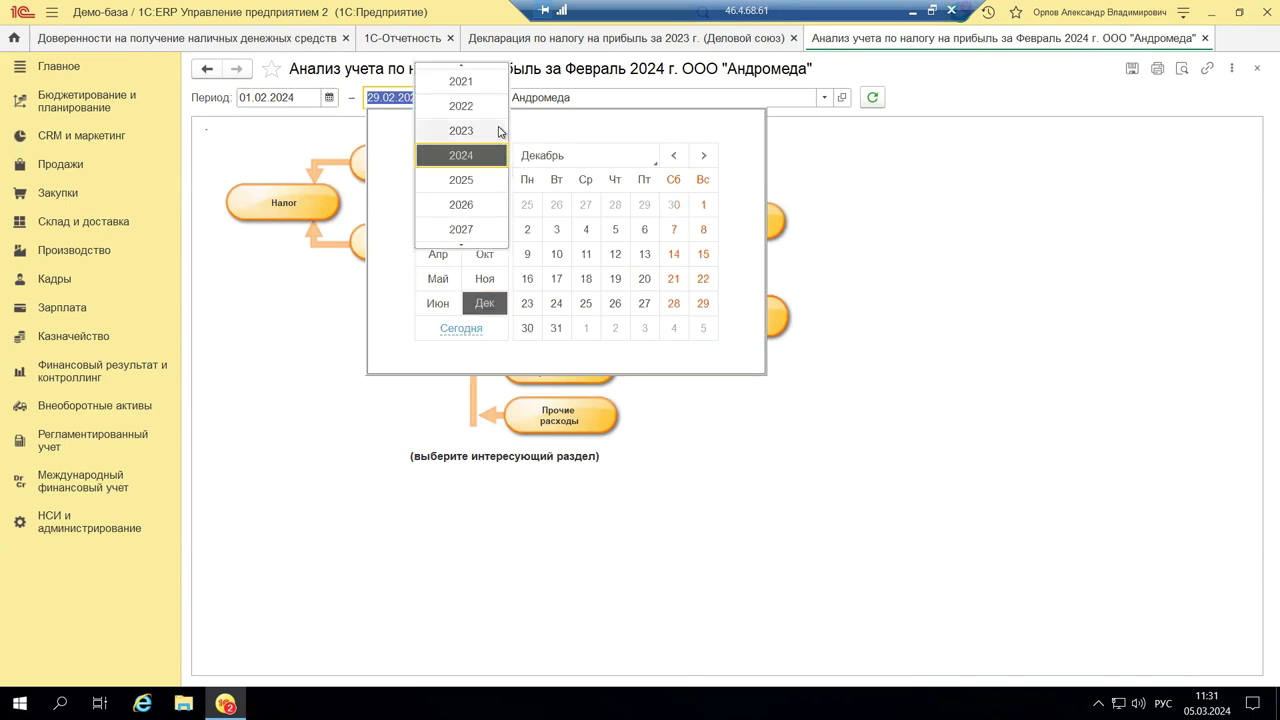
click(500, 130)
click(702, 304)
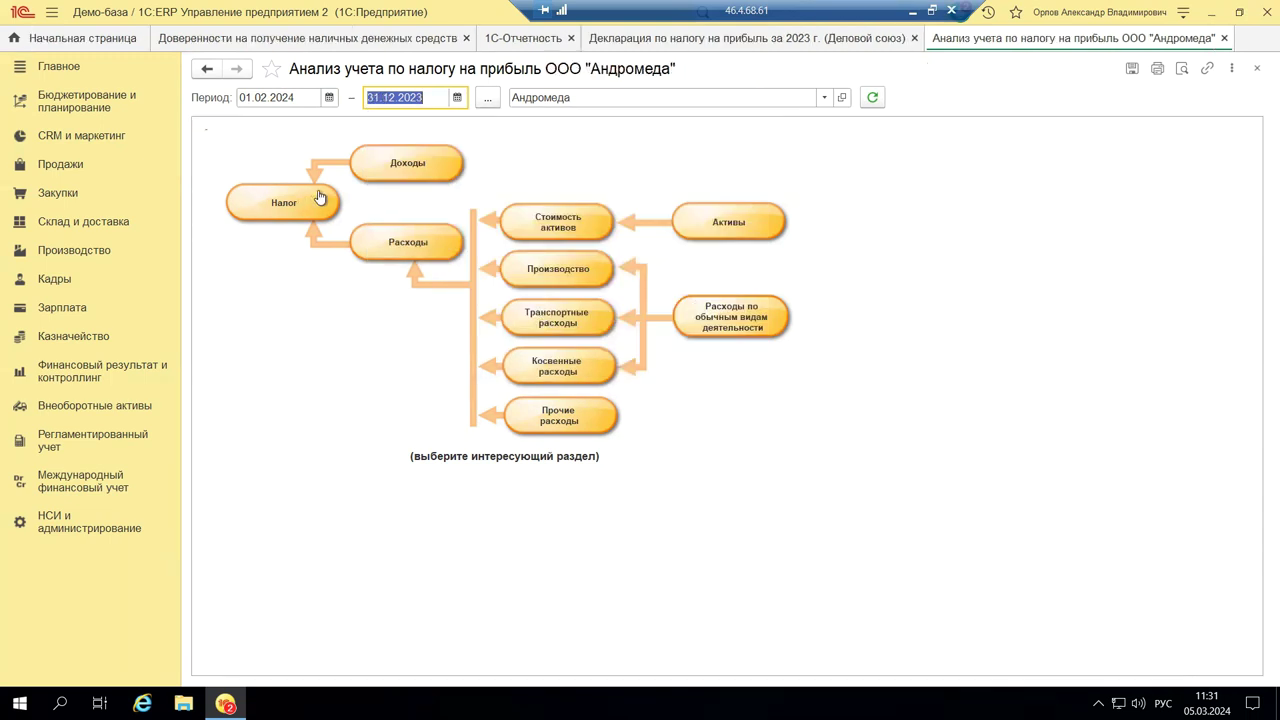
- Choose Деловой союз as the report's organization and try to open the Косвенные расходы section
click(828, 100)
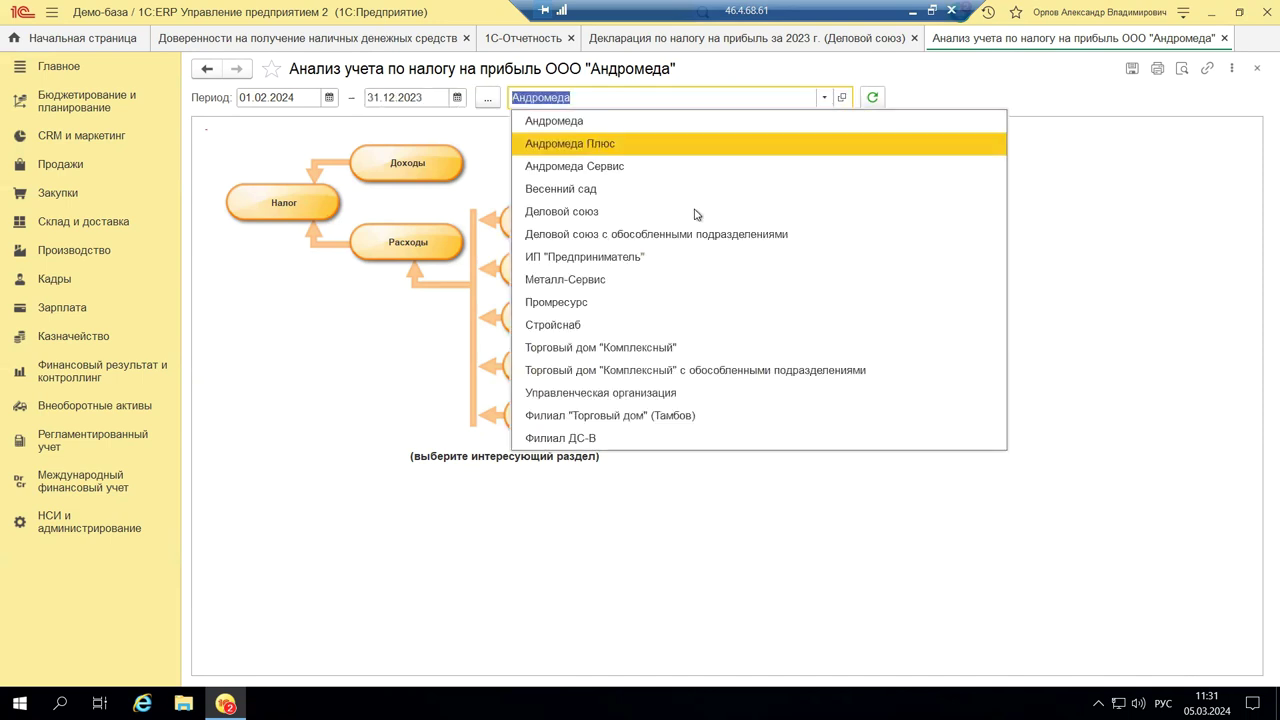
click(643, 211)
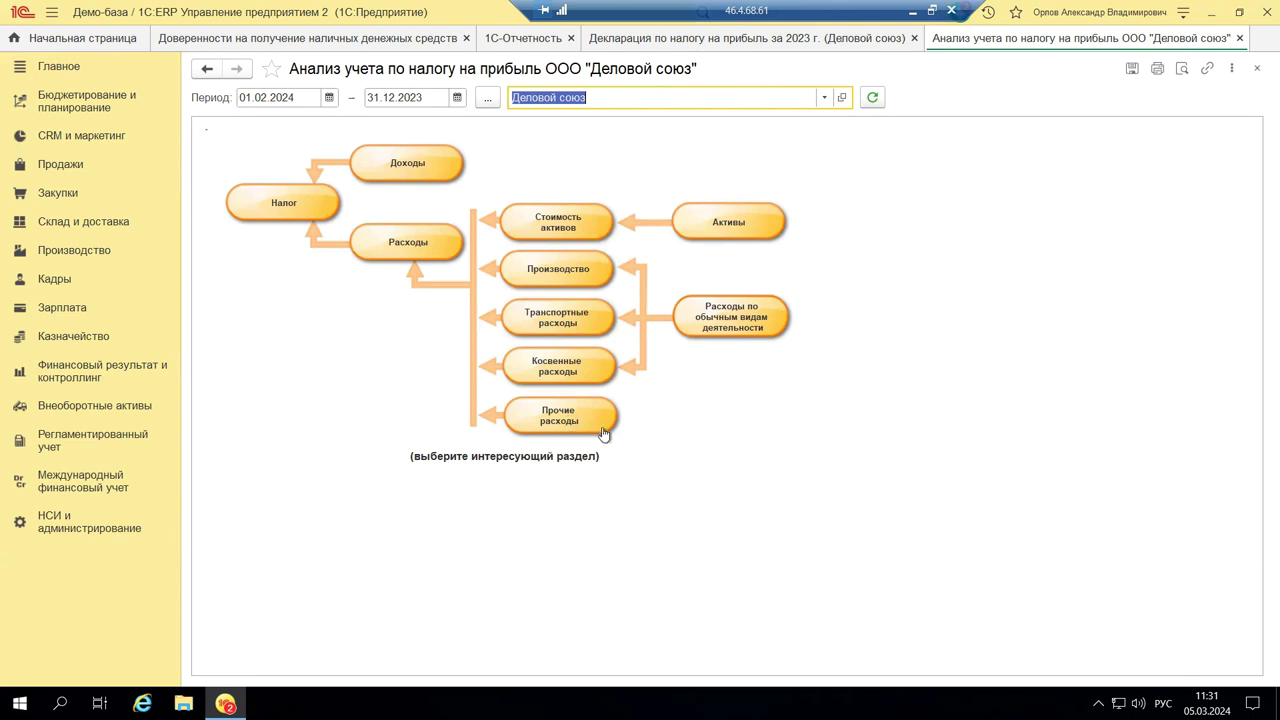
click(573, 363)
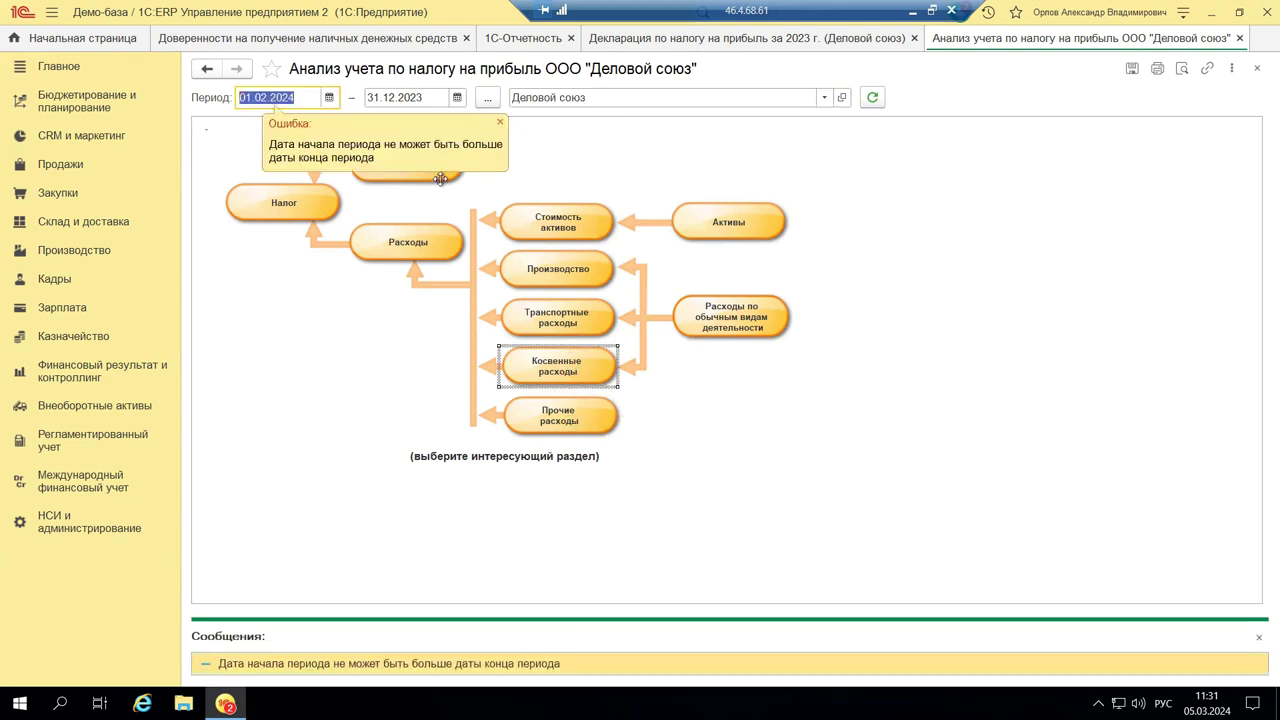
- Set the start date of the profit tax analysis period to 01.02.2023
click(329, 100)
click(333, 156)
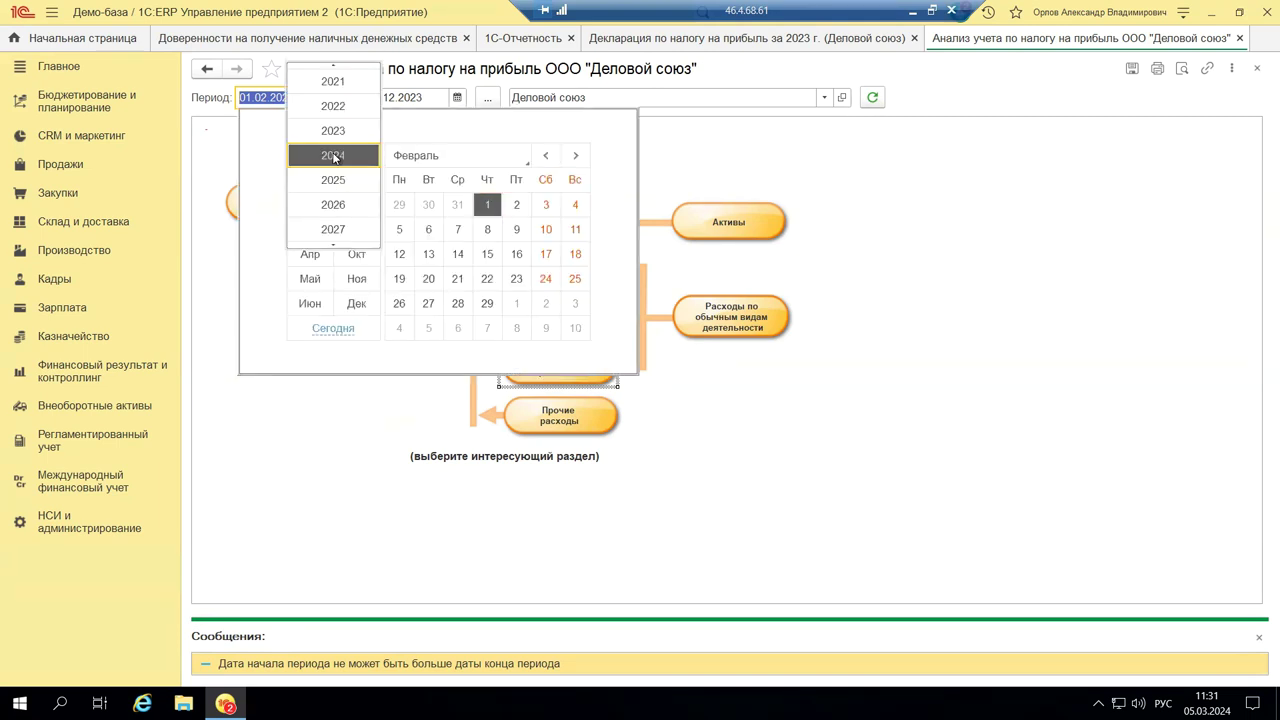
click(336, 132)
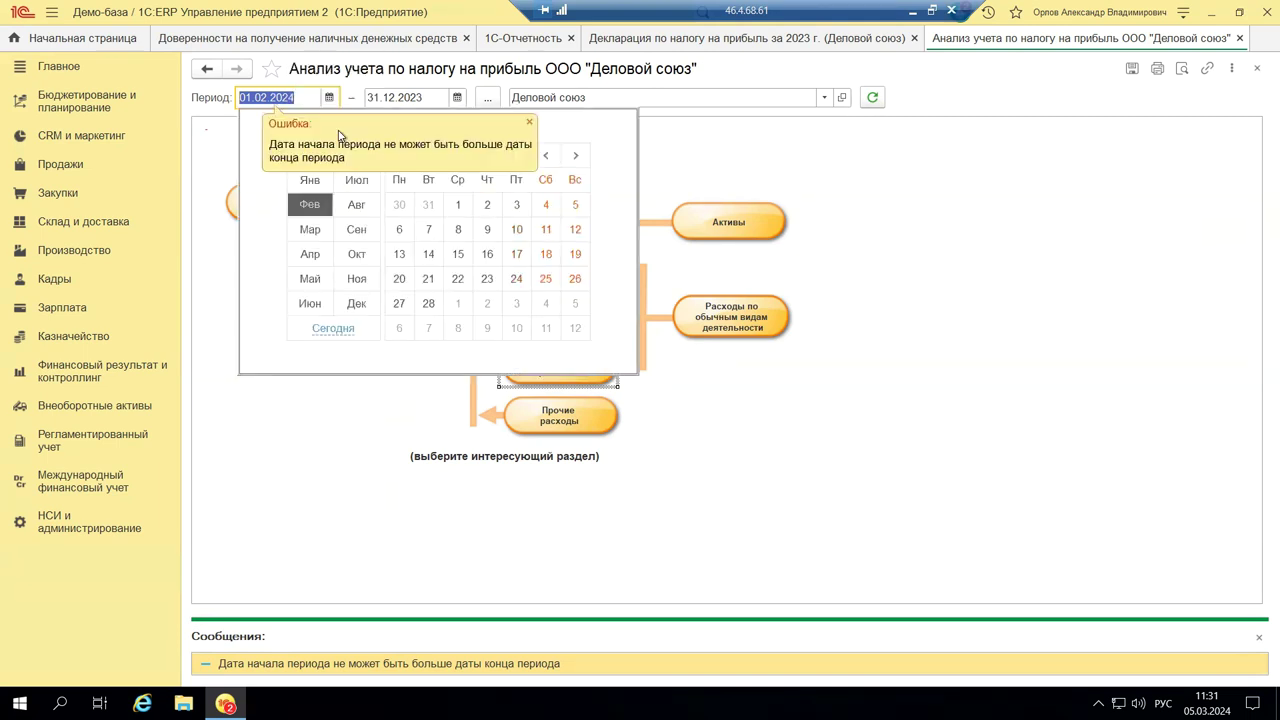
click(298, 97)
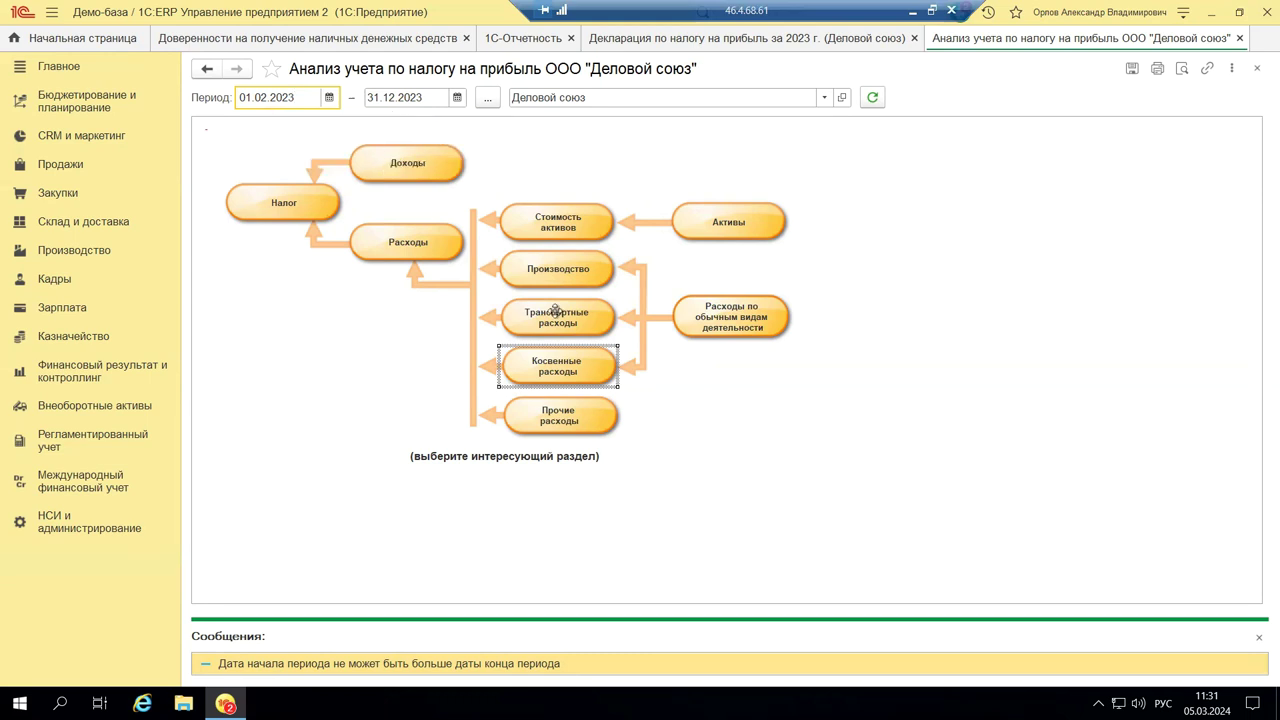
- Examine the Косвенные расходы section of the analysis, return to the overall scheme and close the report
click(577, 362)
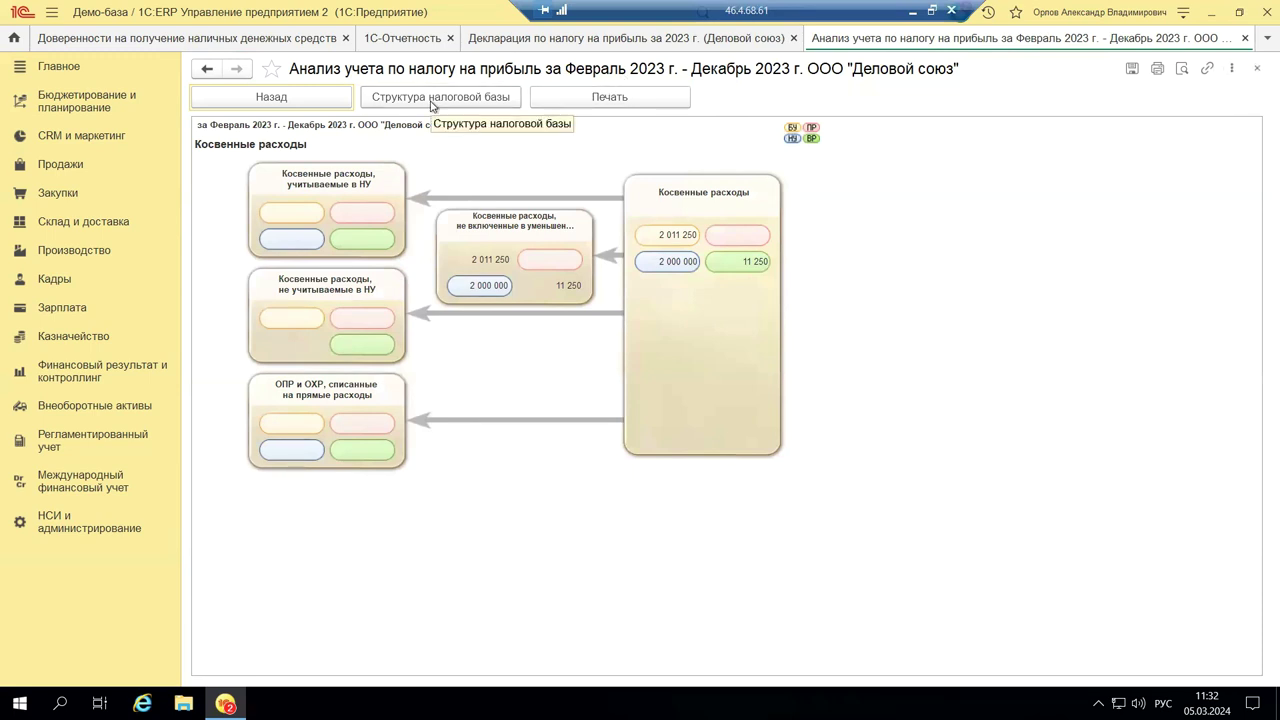
click(338, 107)
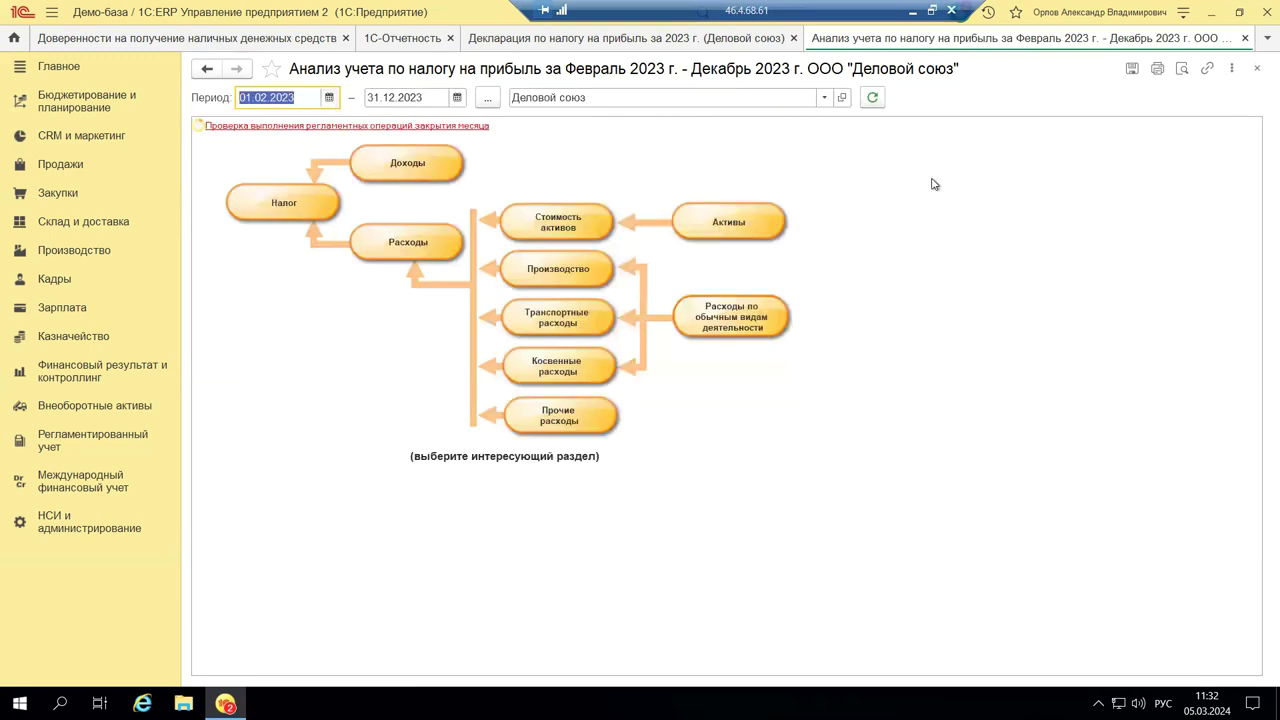
click(1257, 74)
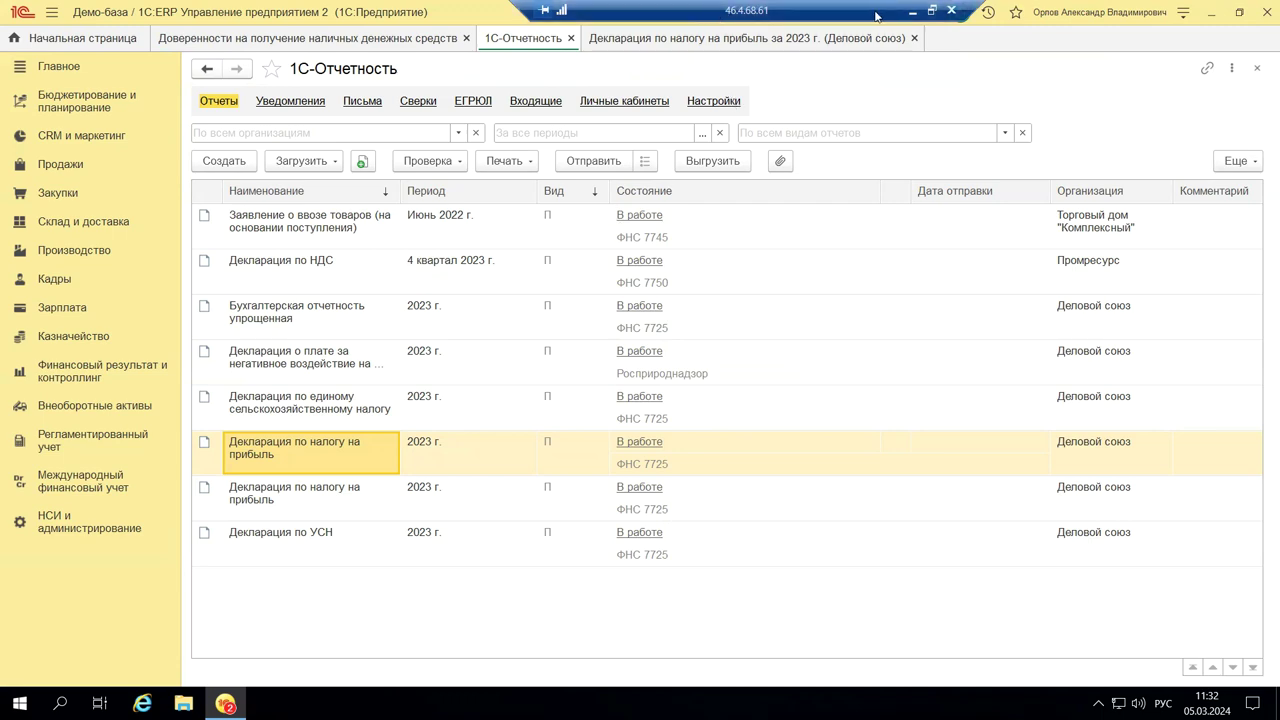
- Switch to the PowerPoint presentation and display slide 12 on the УСН declaration for 2023
click(913, 15)
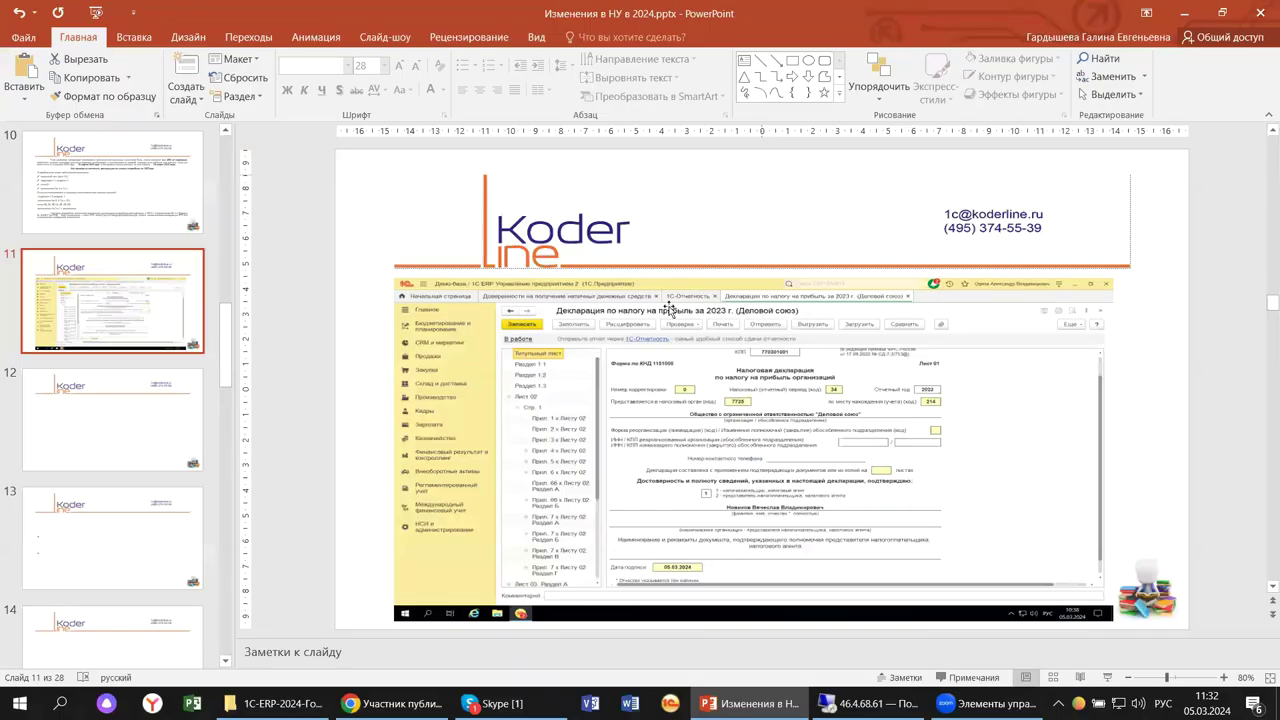
click(87, 451)
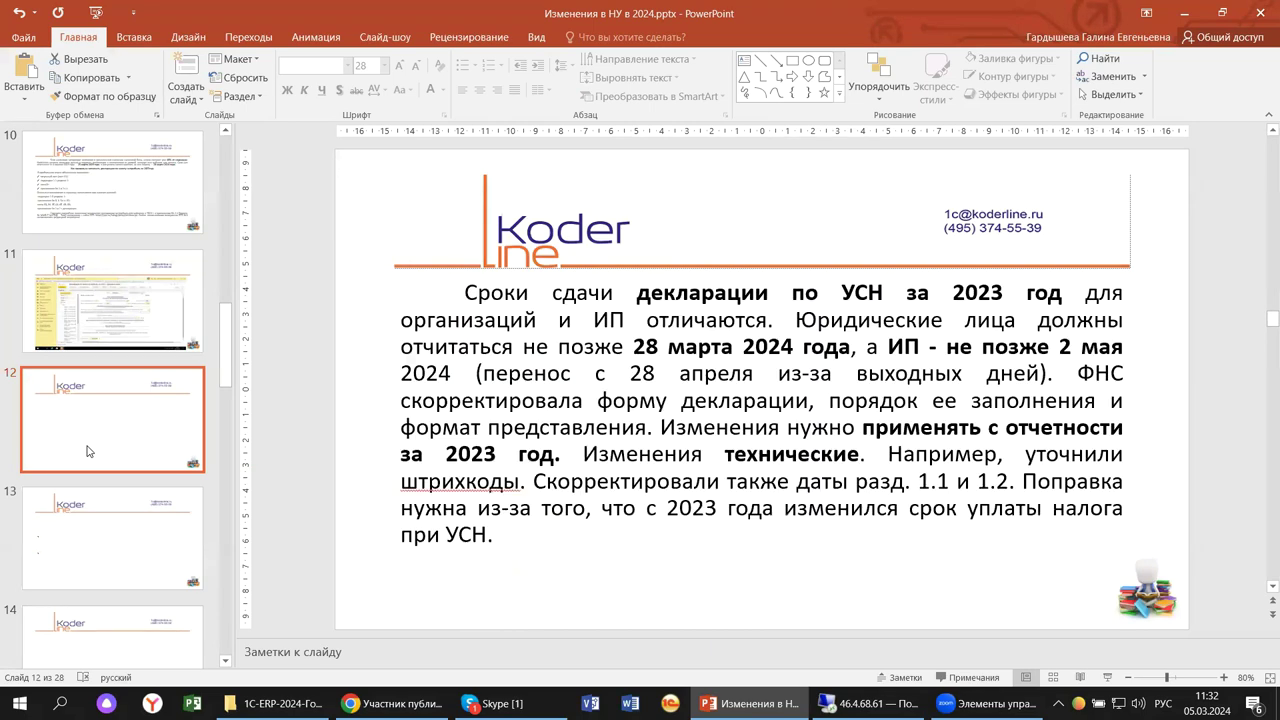